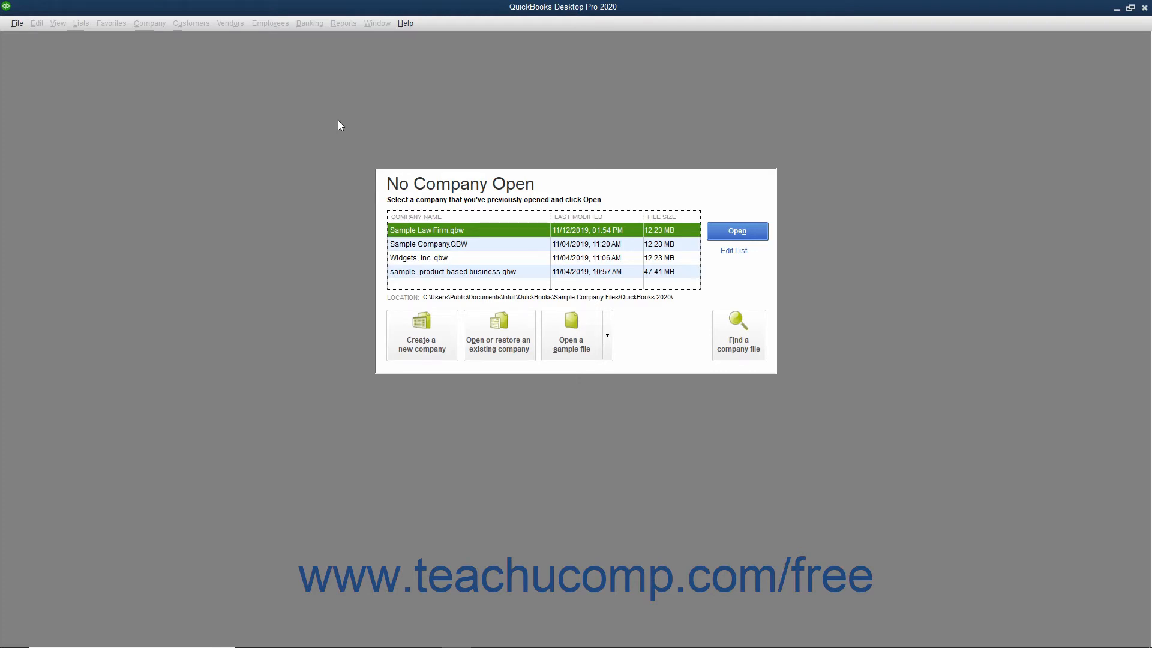
Start creating a new company file for yourself as the admin, using Advanced Setup
click(17, 23)
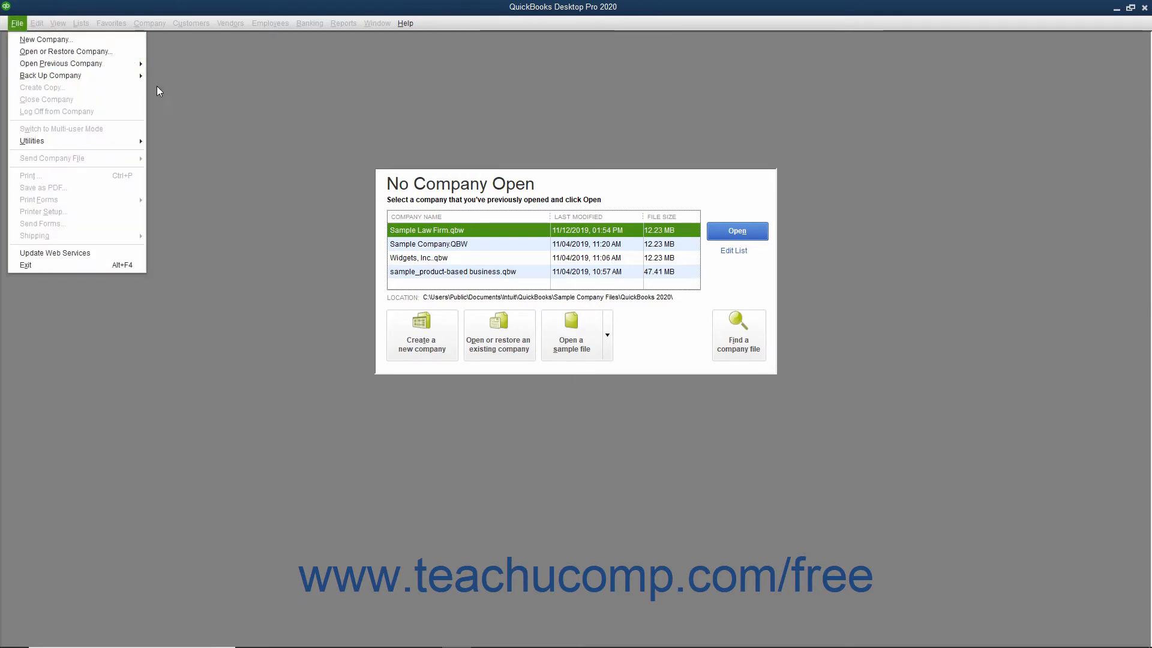
click(197, 124)
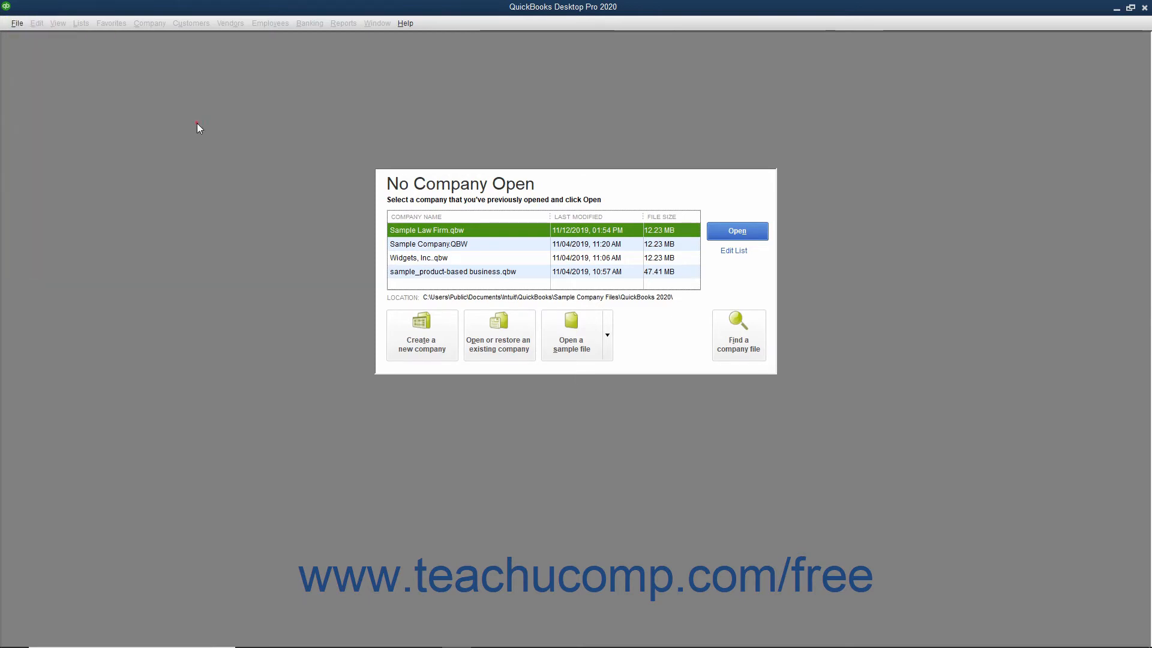
click(402, 334)
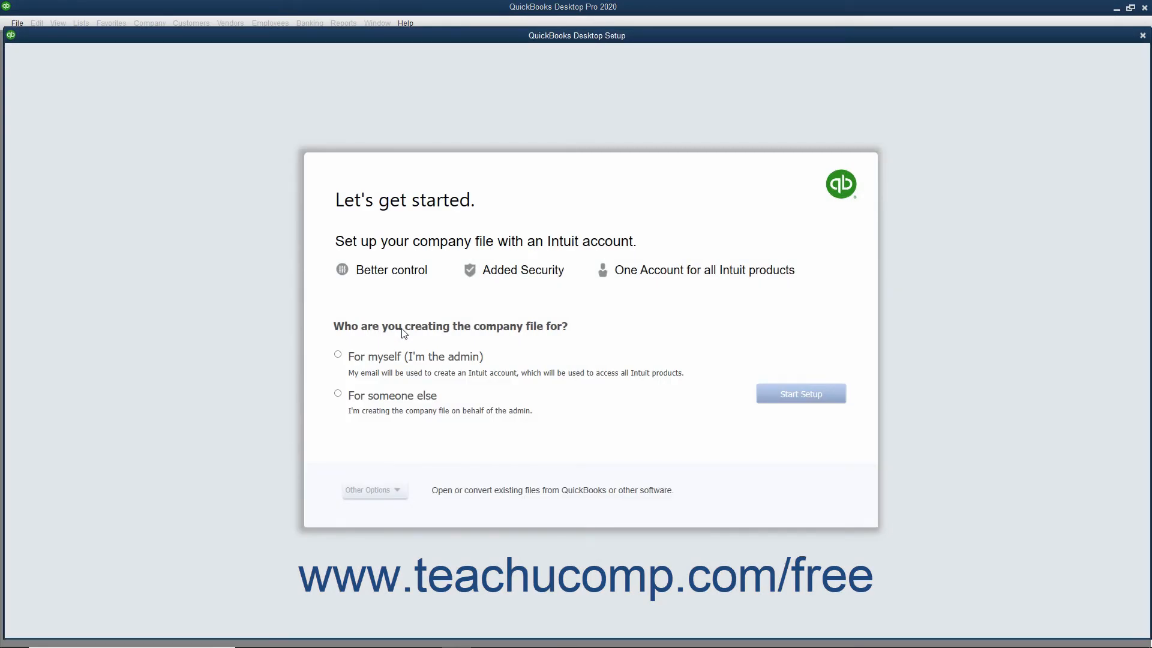
click(339, 355)
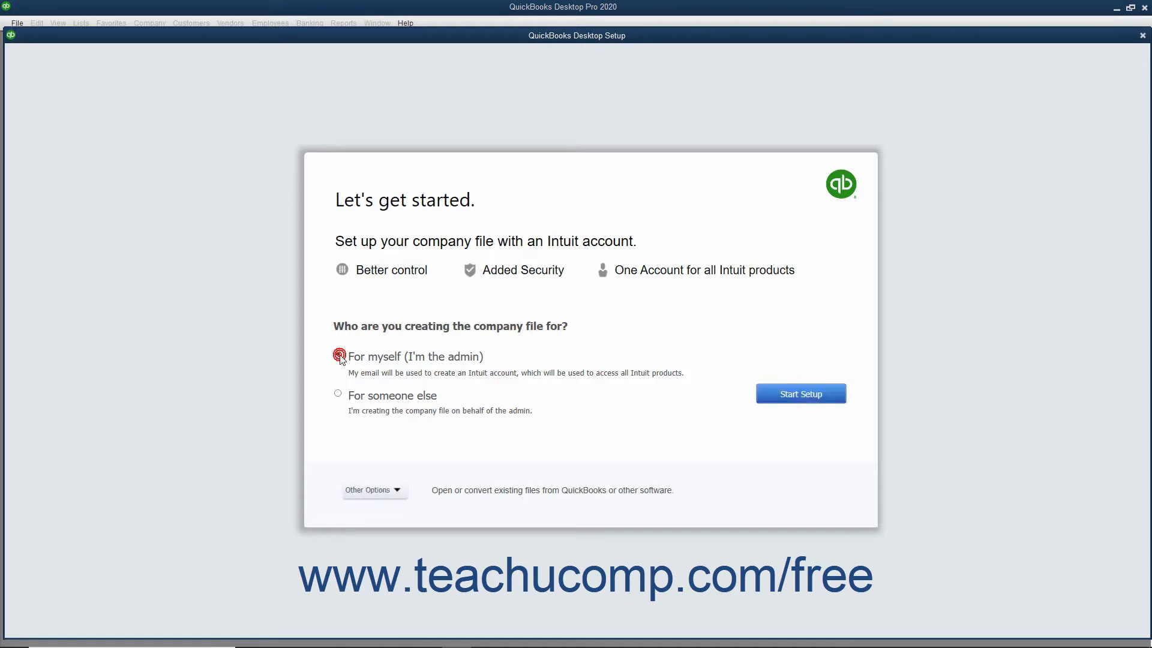
click(372, 493)
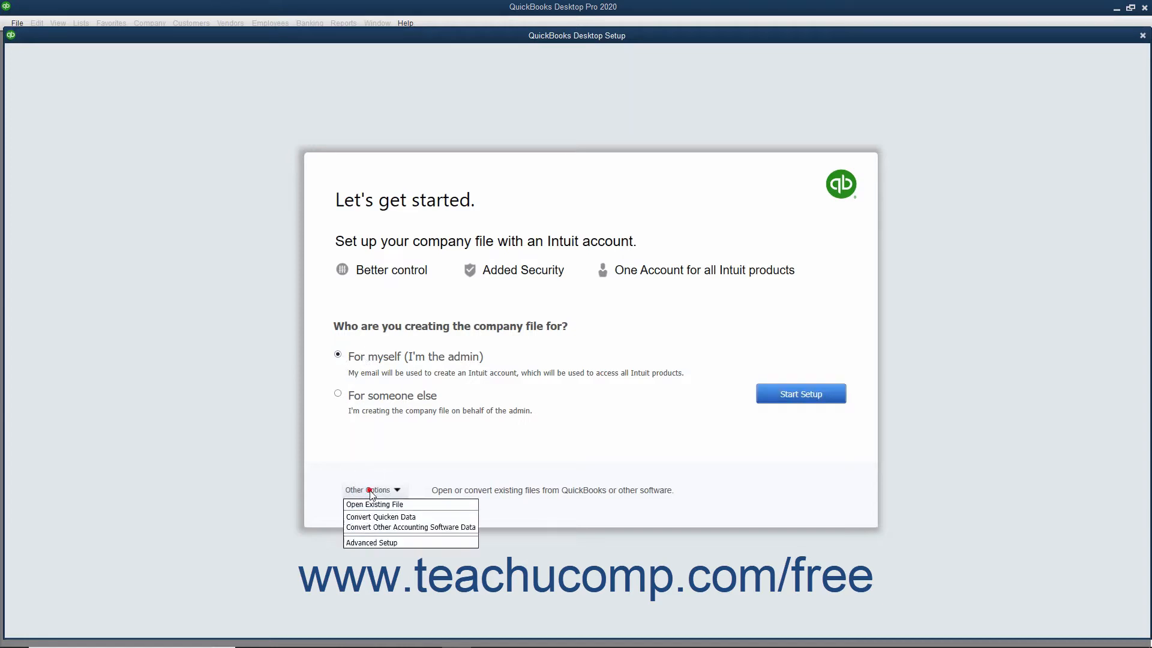
click(369, 542)
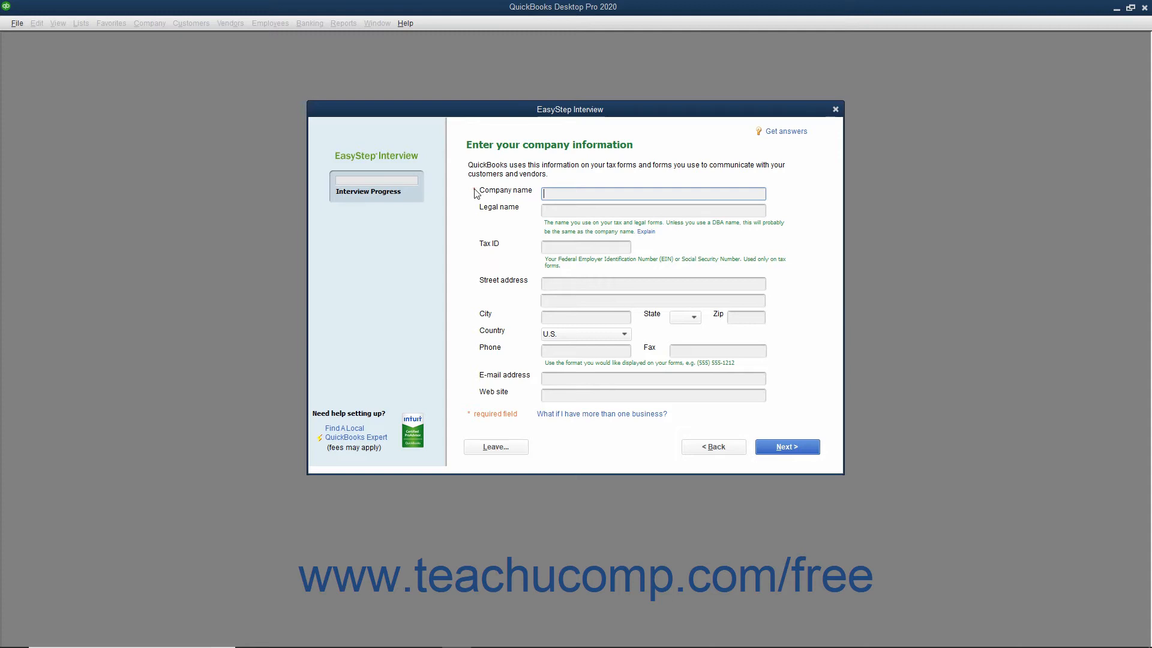
Enter Brown & Associates, P.C. as the company name, accept the same legal name, and fill in the company's tax ID
text(Brown & Associates, P.C.)
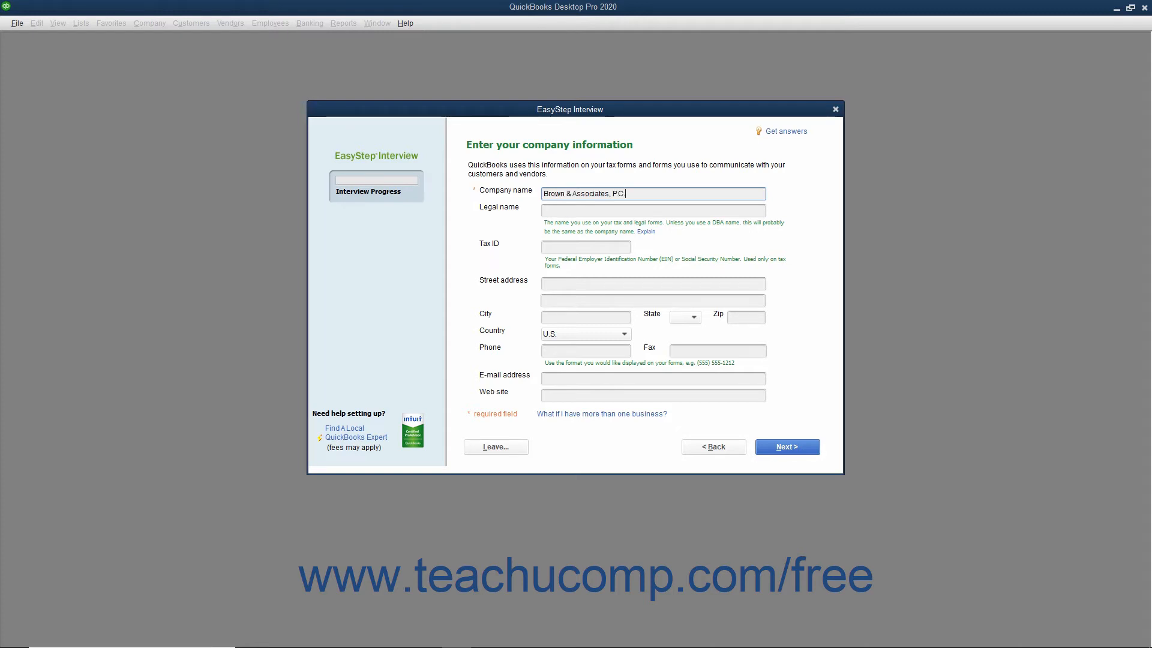
key(Tab)
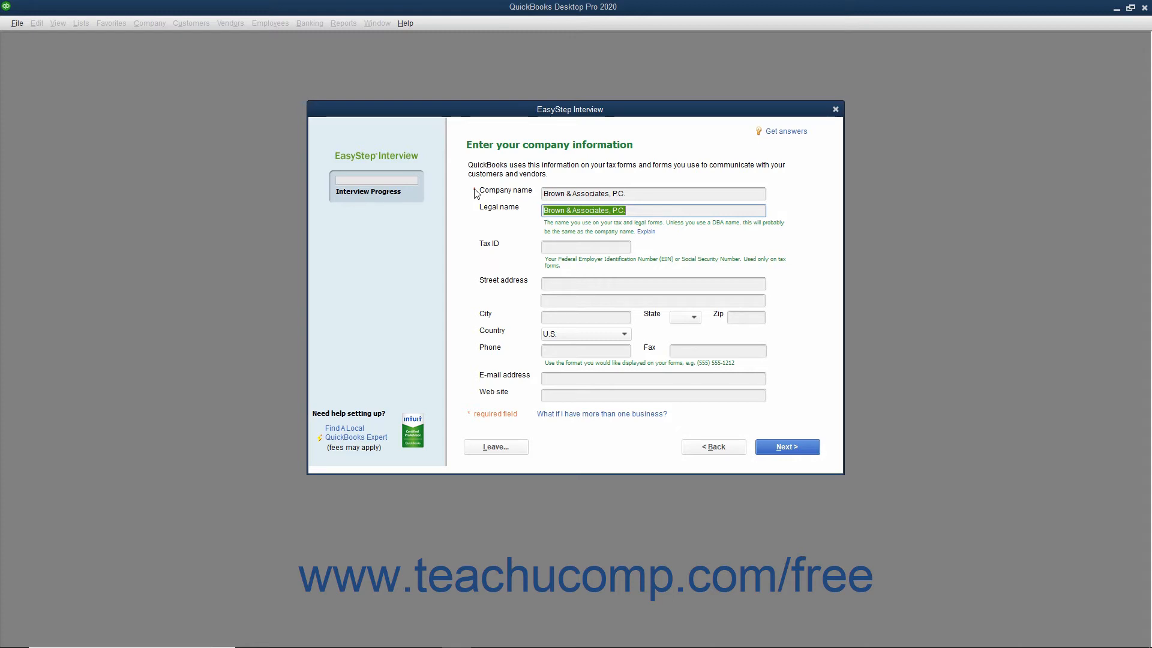
key(Tab)
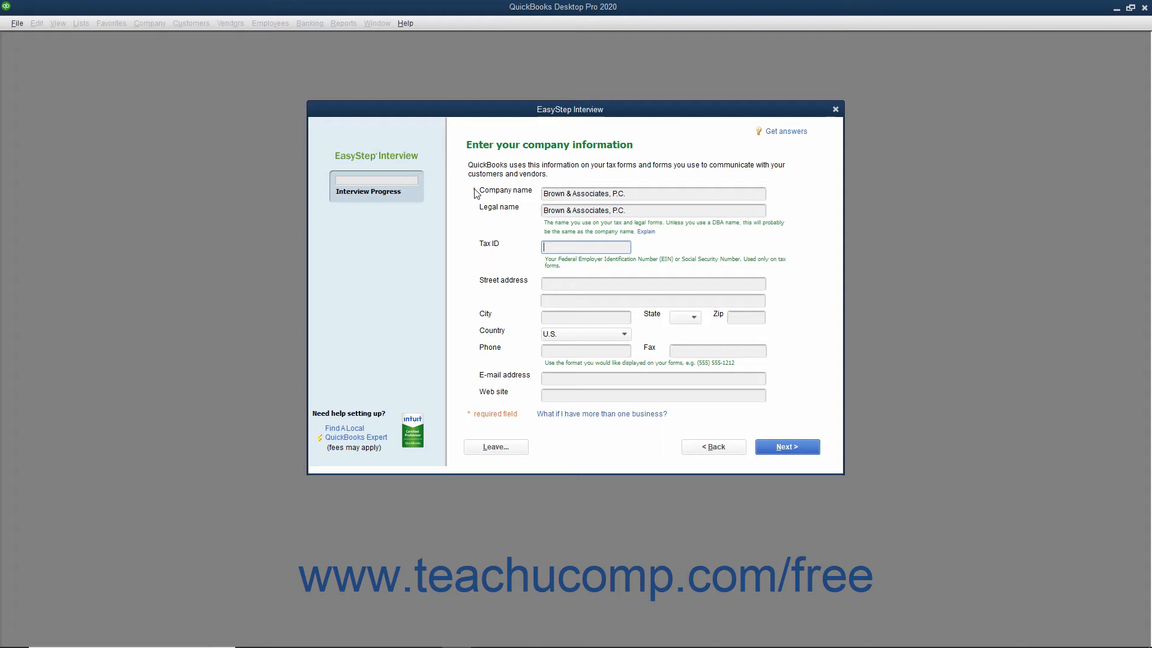
text(38-1234567)
key(Tab)
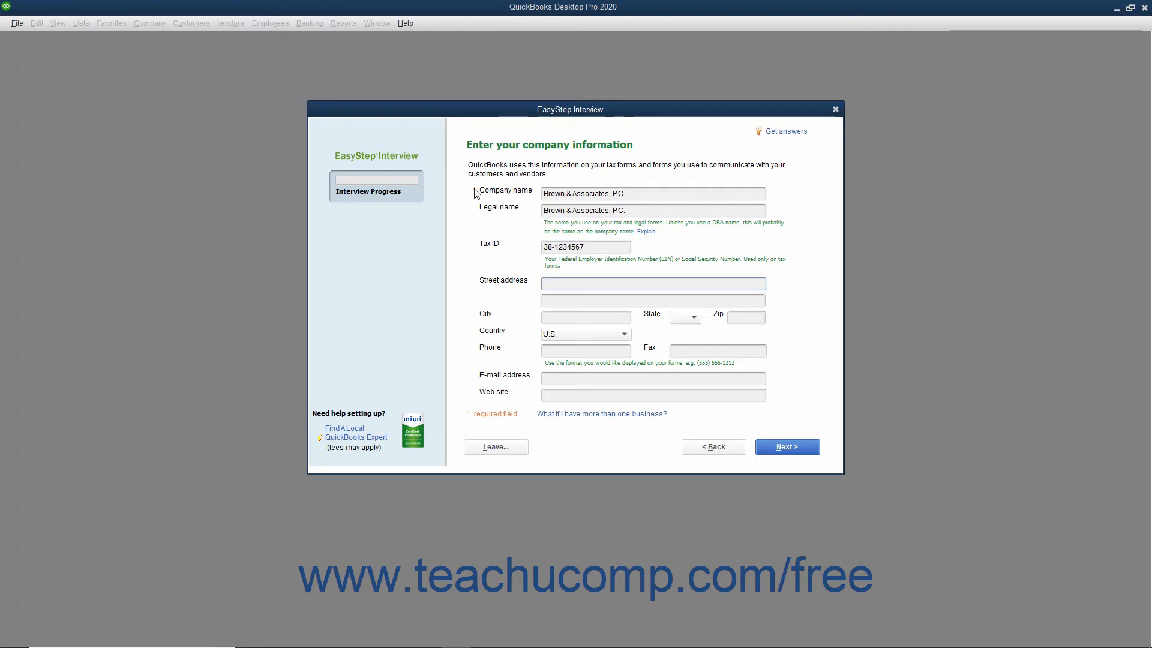
Fill in the company's street address, city, state and zip code, keeping U.S. as the country
key(Tab)
key(Tab)
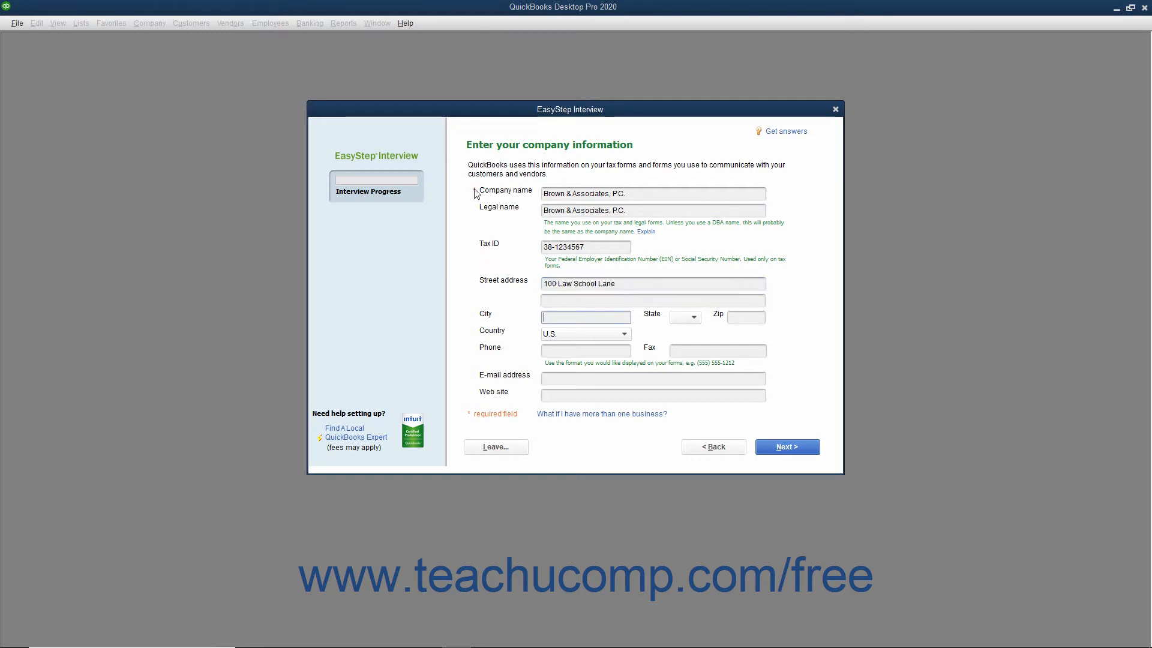
key(Tab)
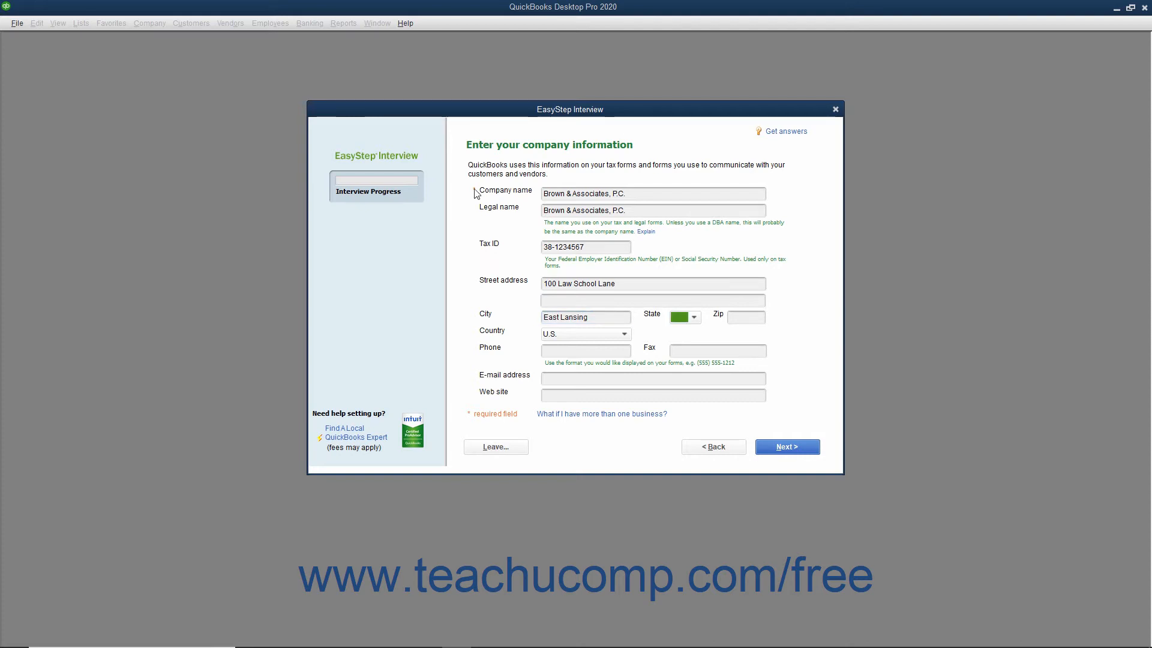
click(694, 318)
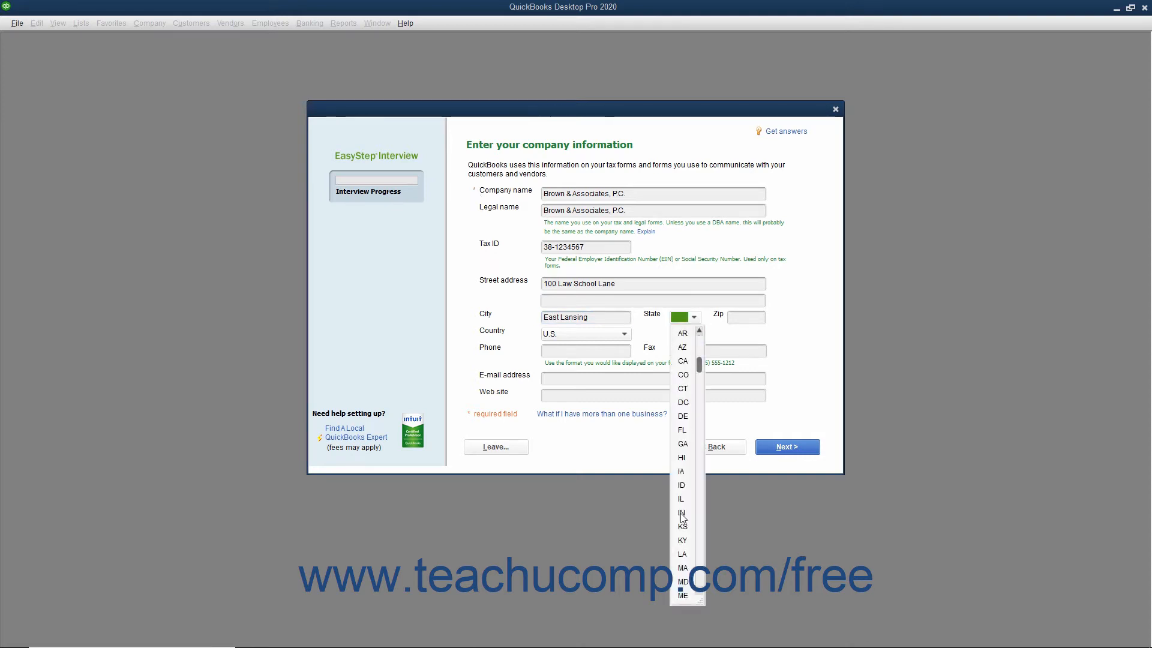
click(681, 568)
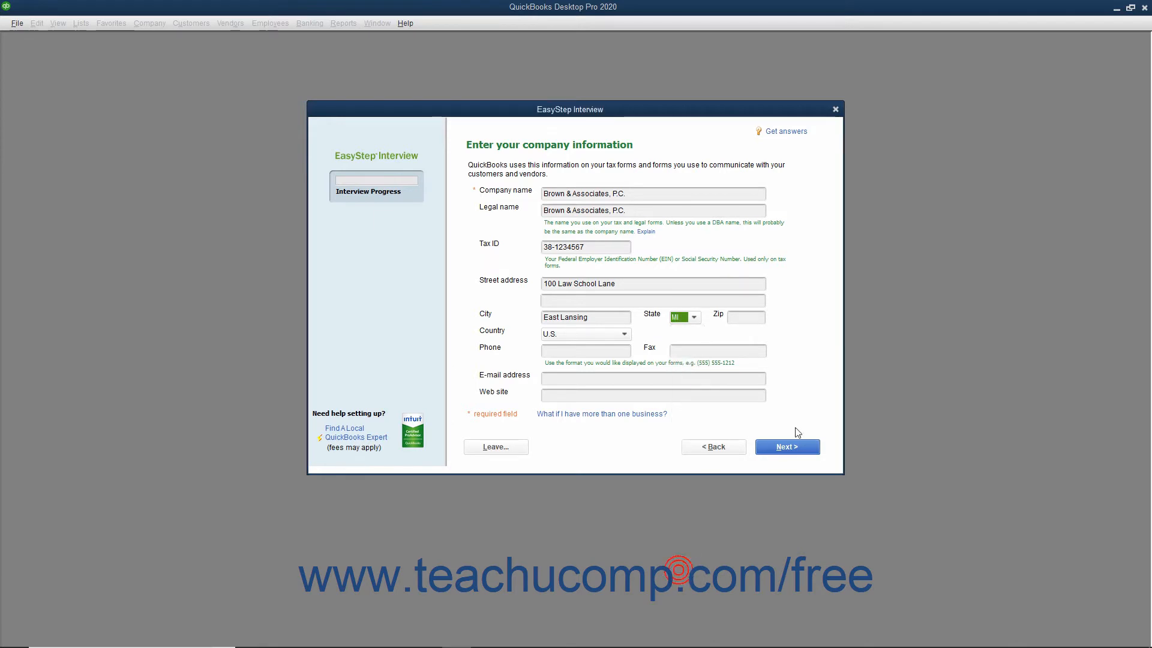
key(Tab)
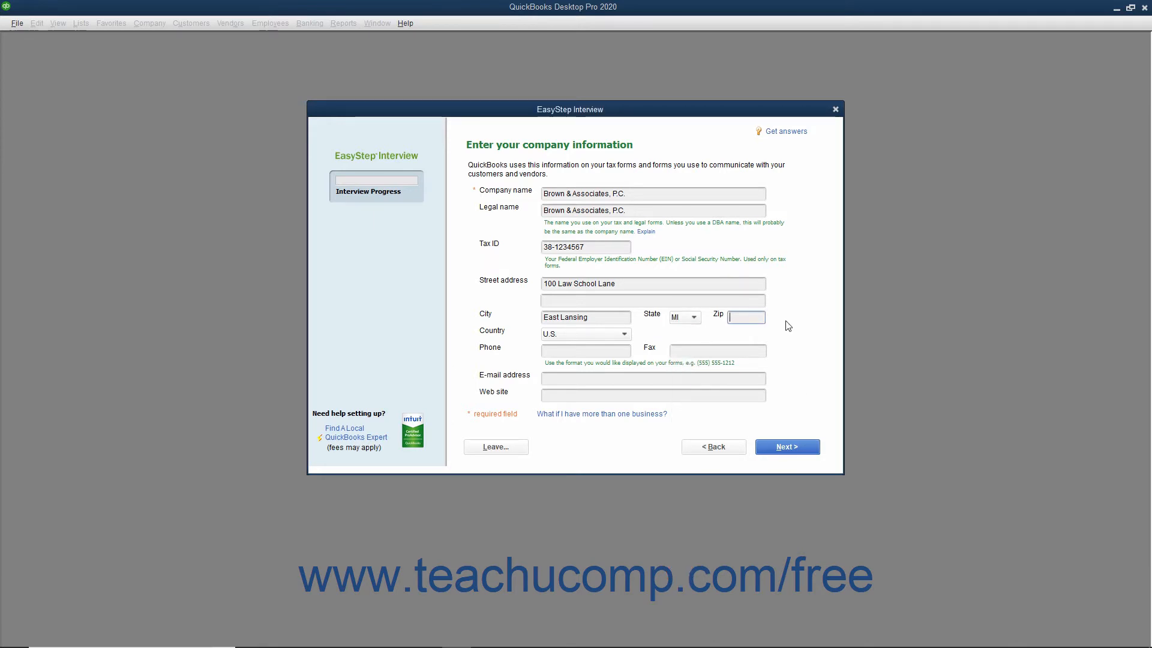
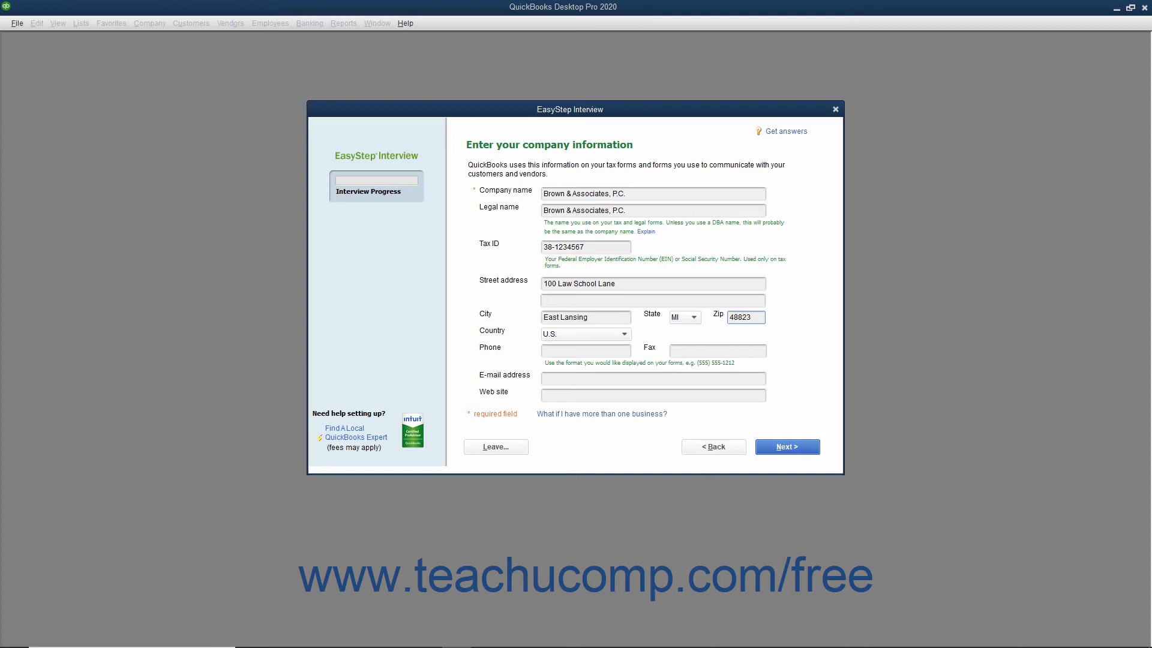
key(Tab)
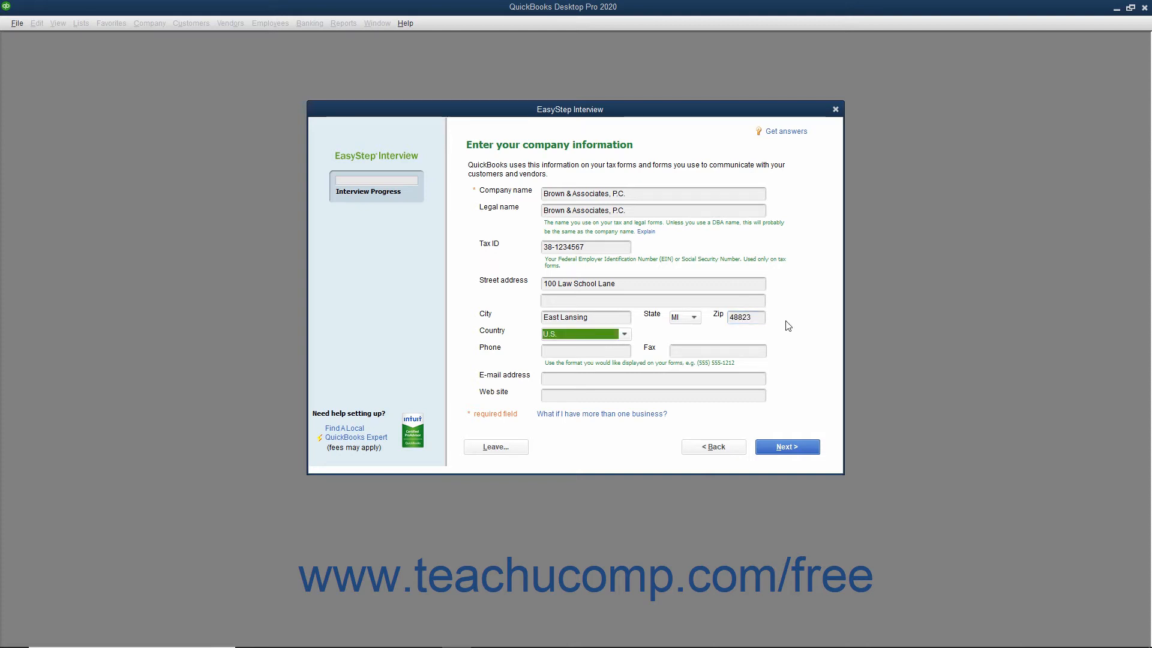
key(Tab)
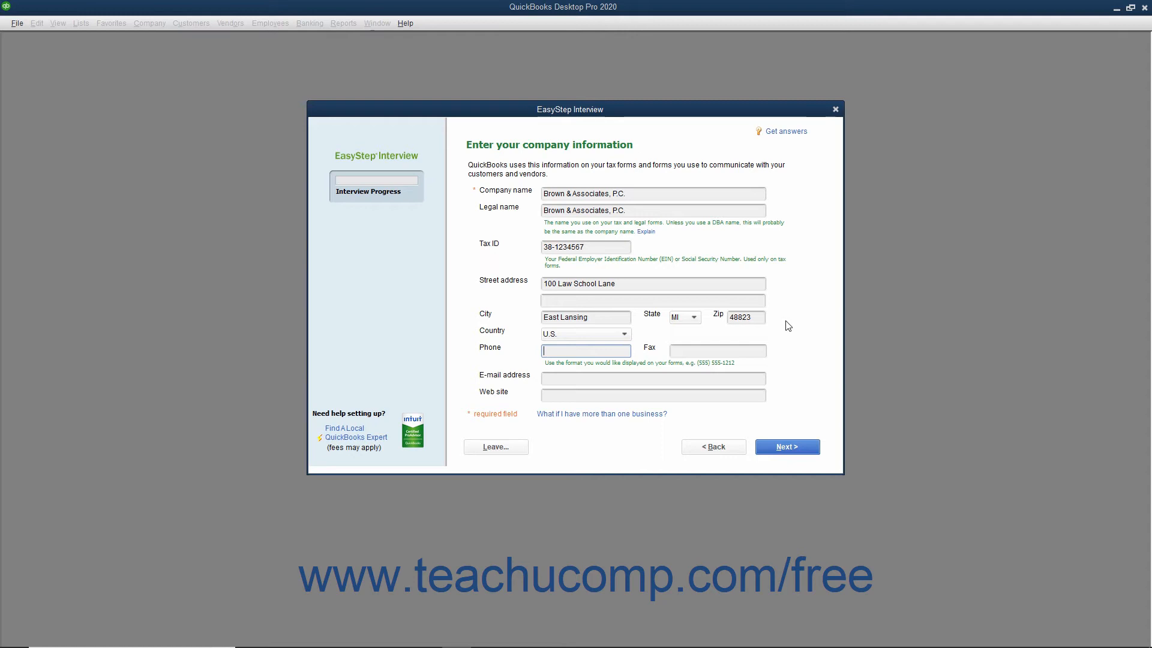
key(Tab)
key(Tab)
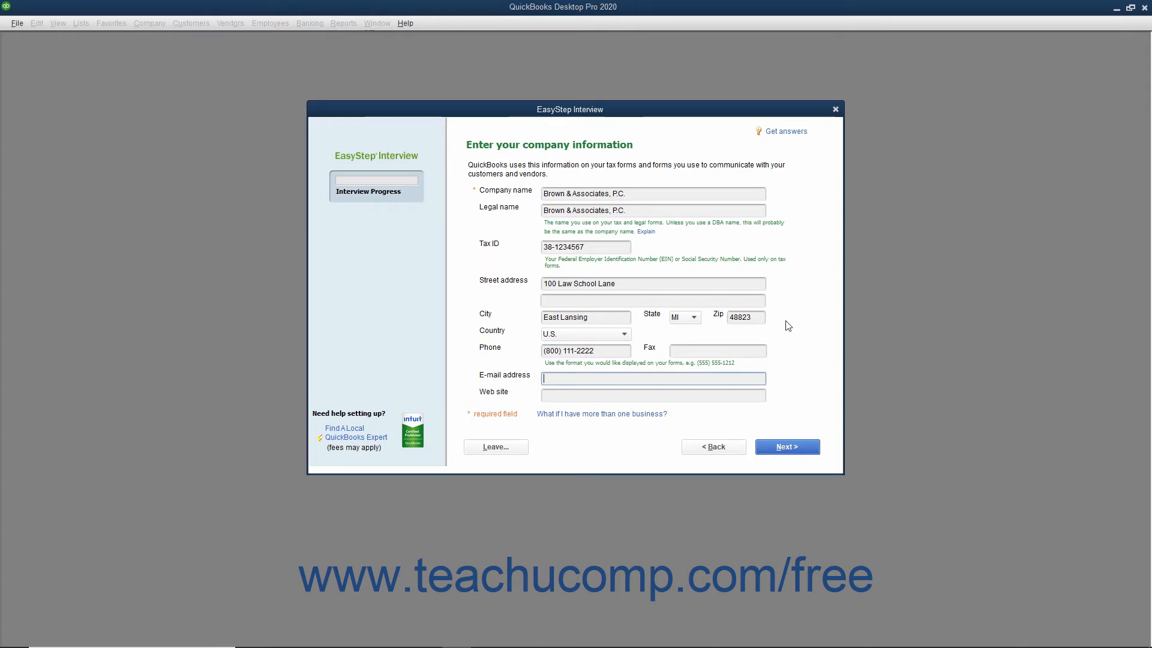
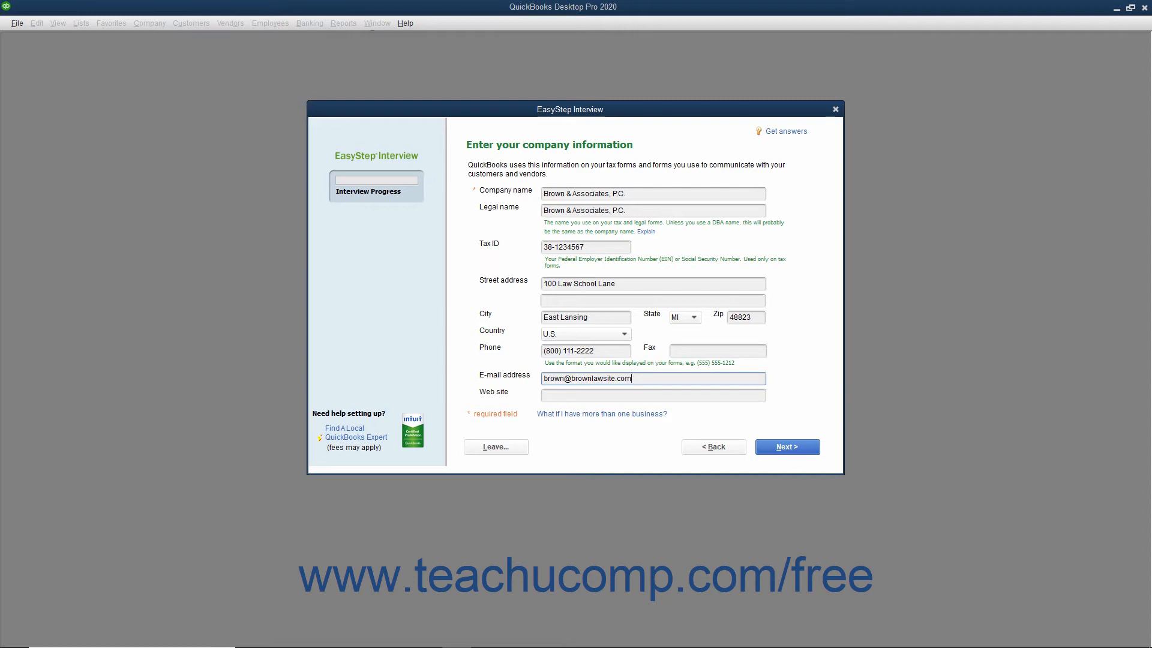
key(Tab)
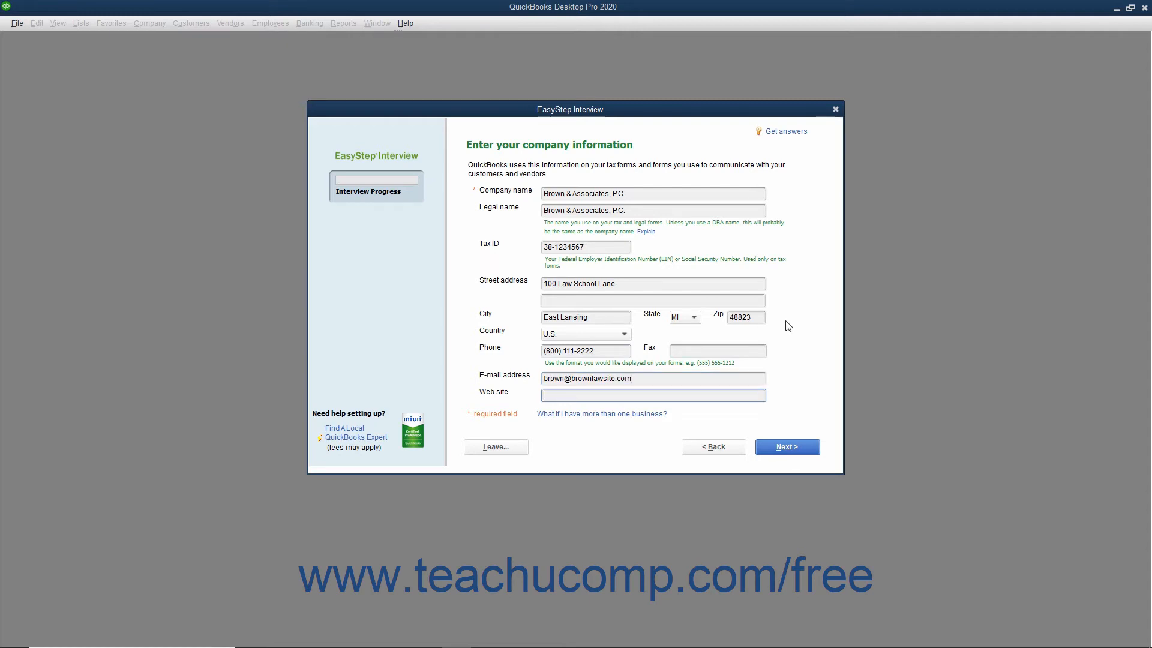
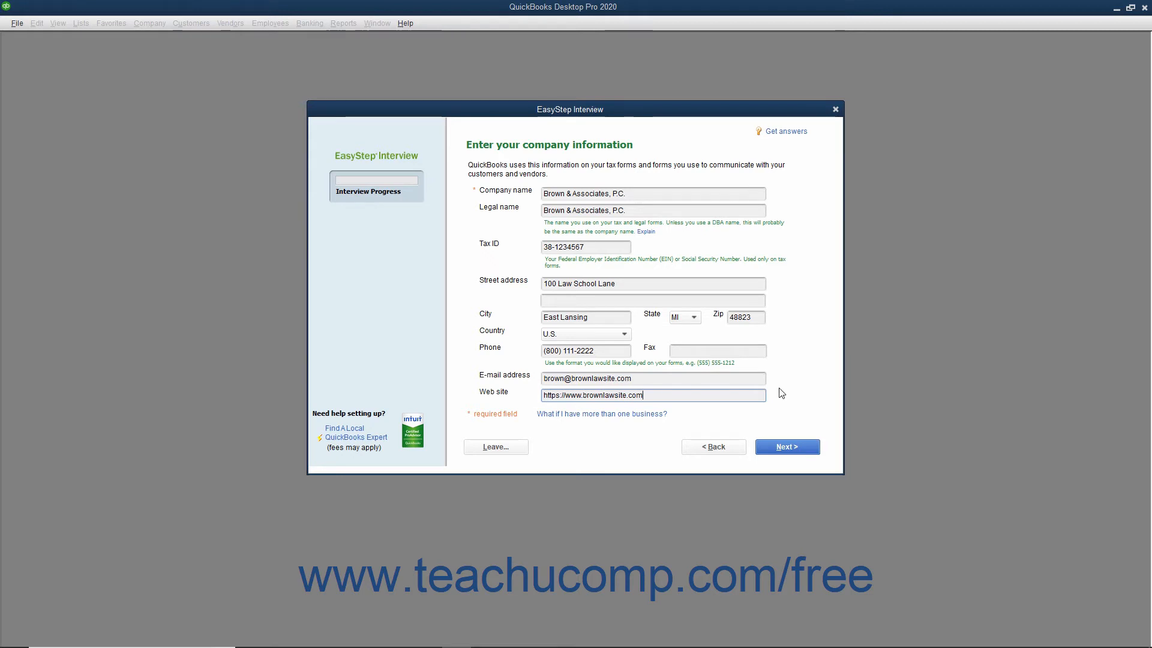
click(783, 451)
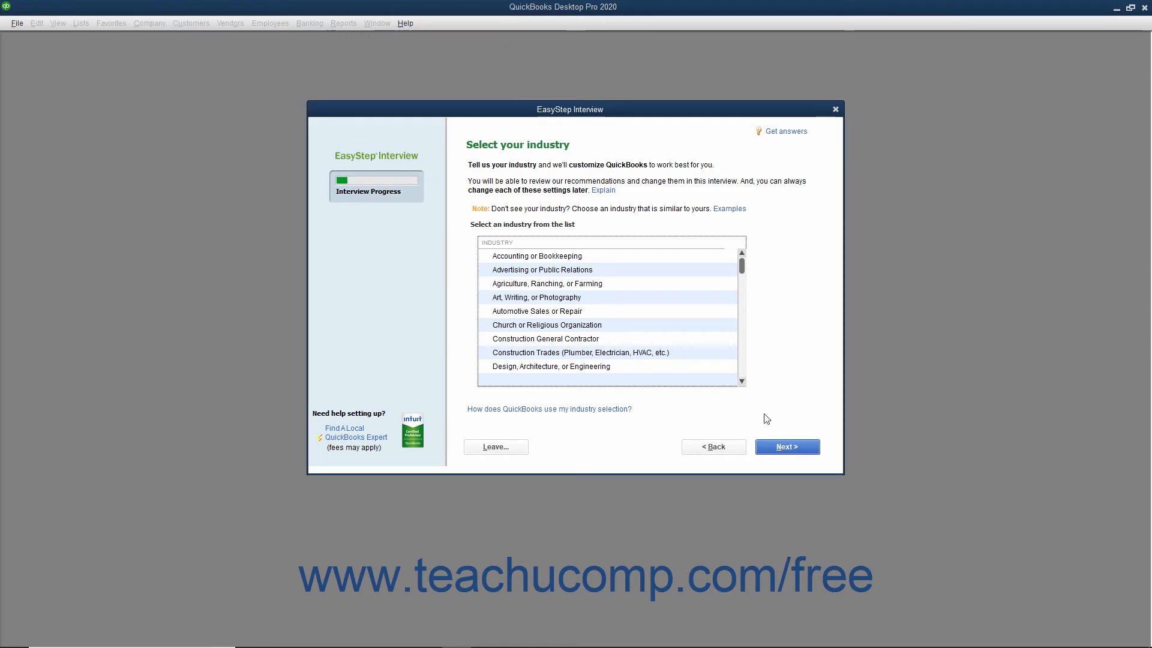
Choose Legal Services as the industry and Partnership or LLP as the company's organization type
scroll(600, 340, down, 3)
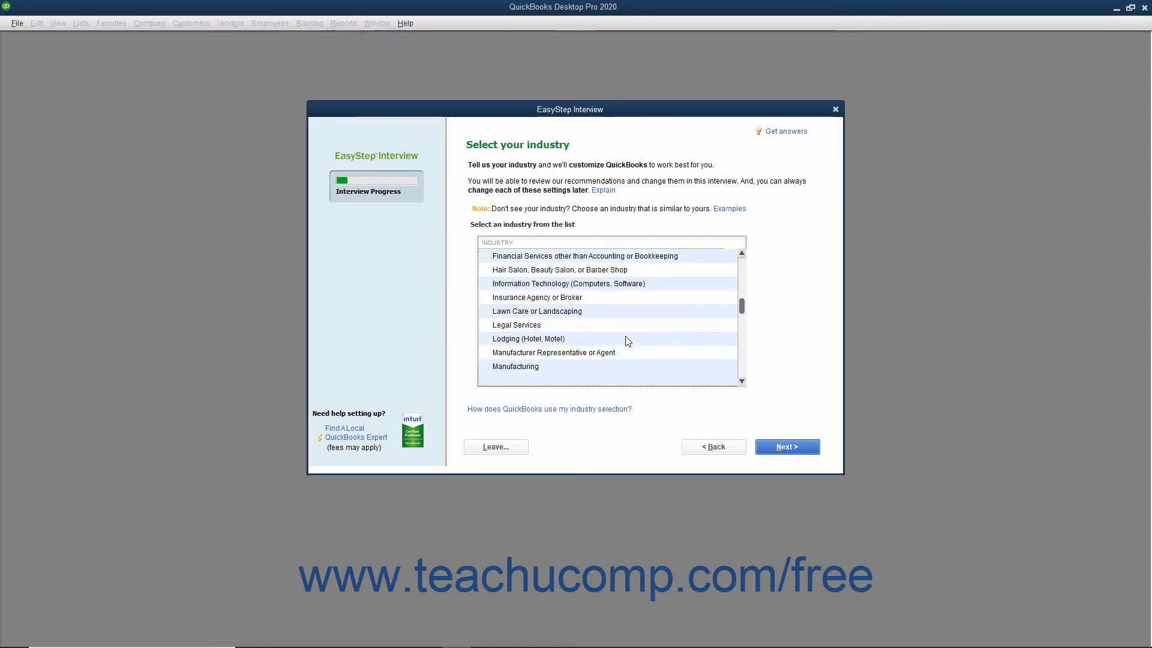
click(588, 325)
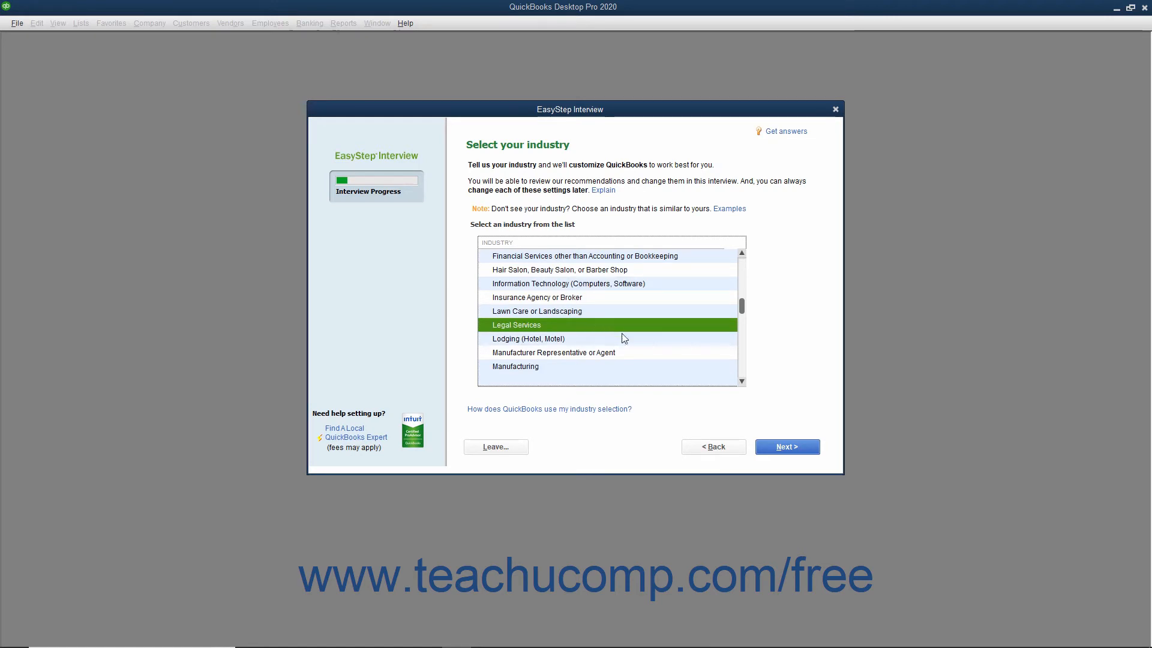
click(778, 452)
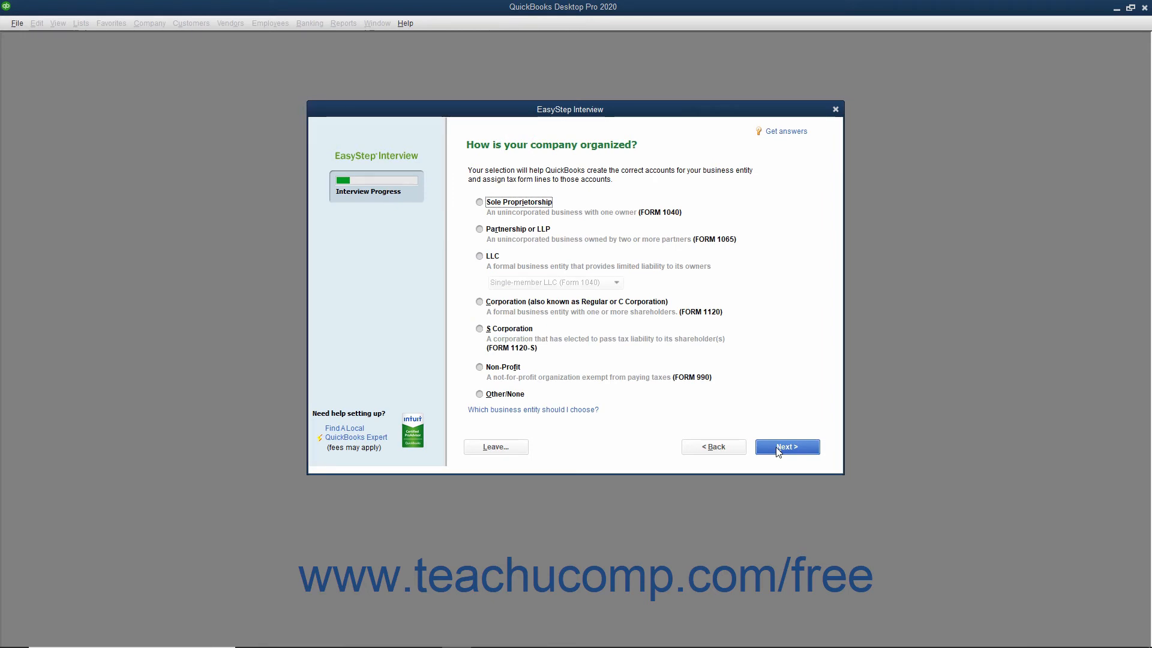
click(519, 229)
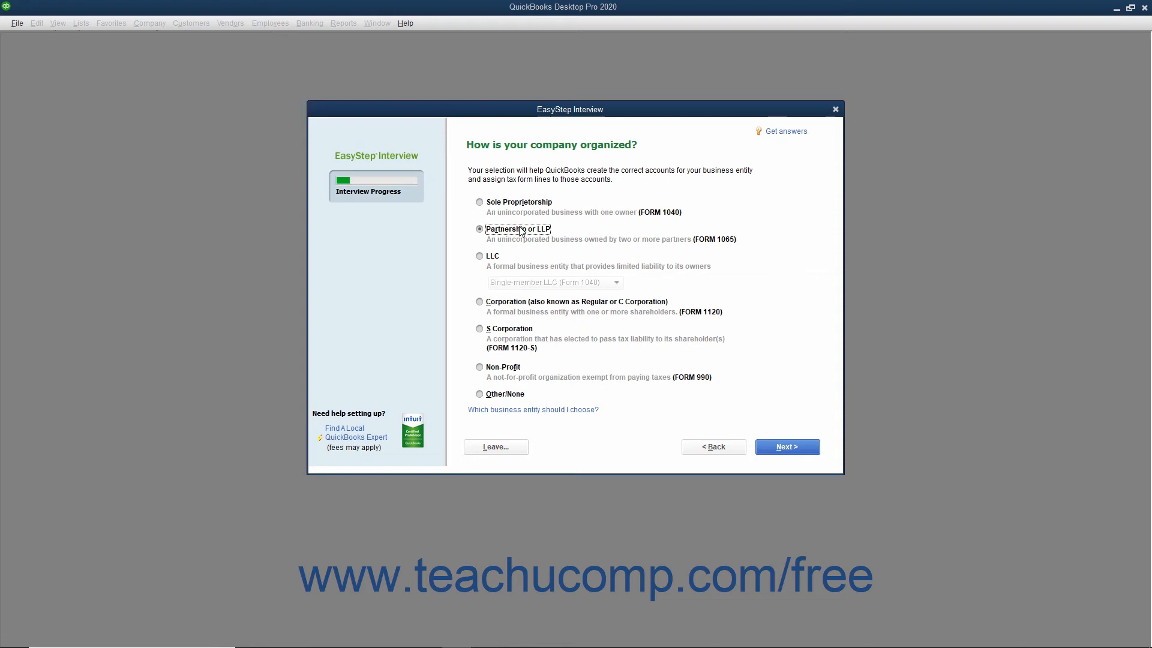
click(781, 449)
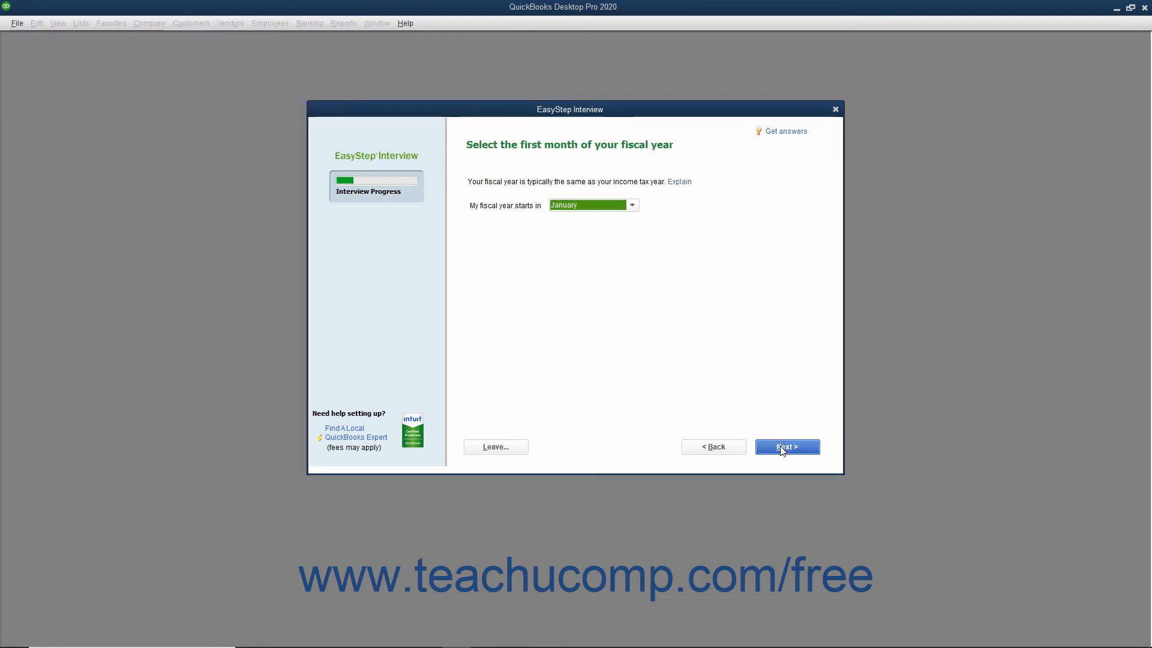
Review the month choices, keep January as the first month of the fiscal year, and continue to the password setup
click(632, 207)
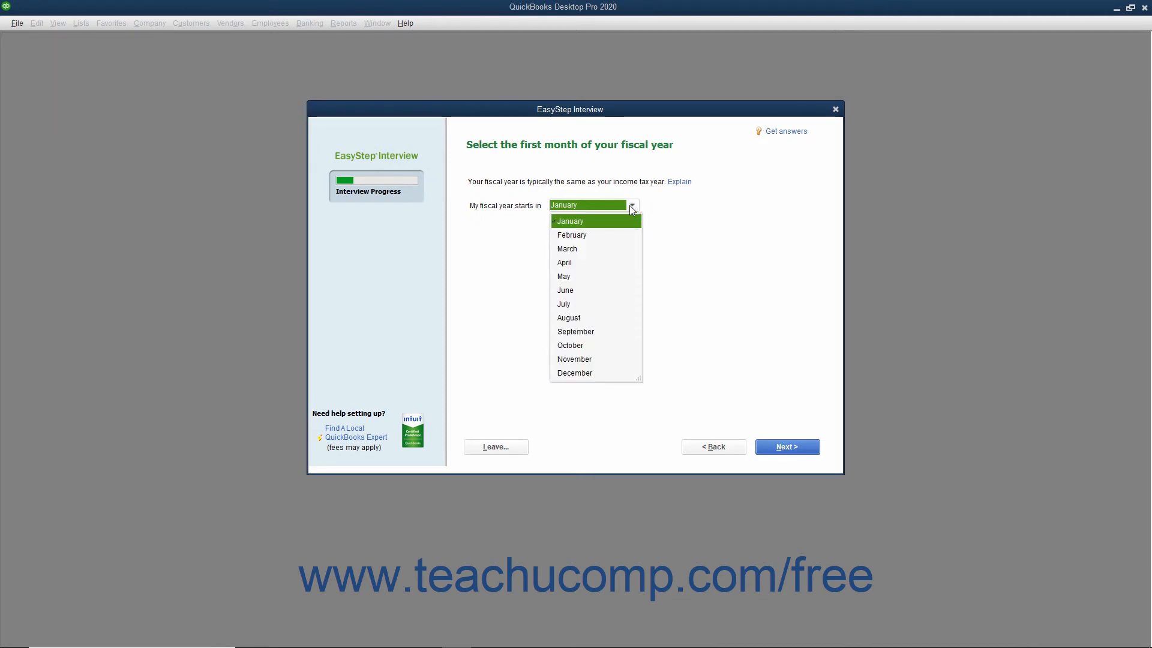
click(631, 207)
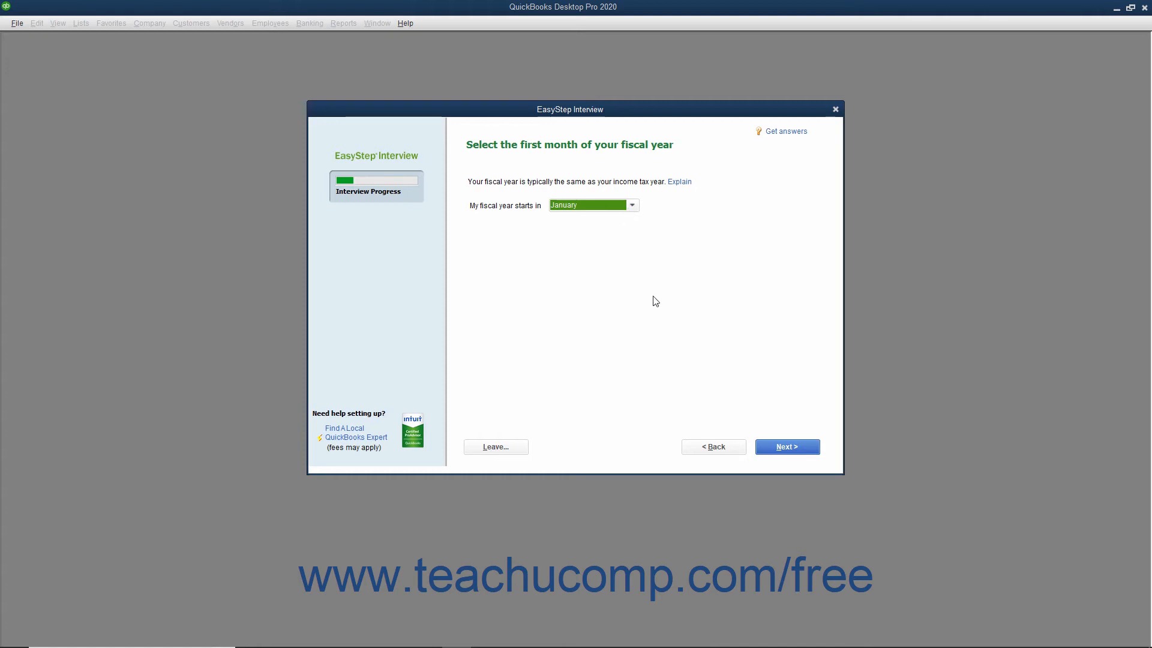
click(775, 453)
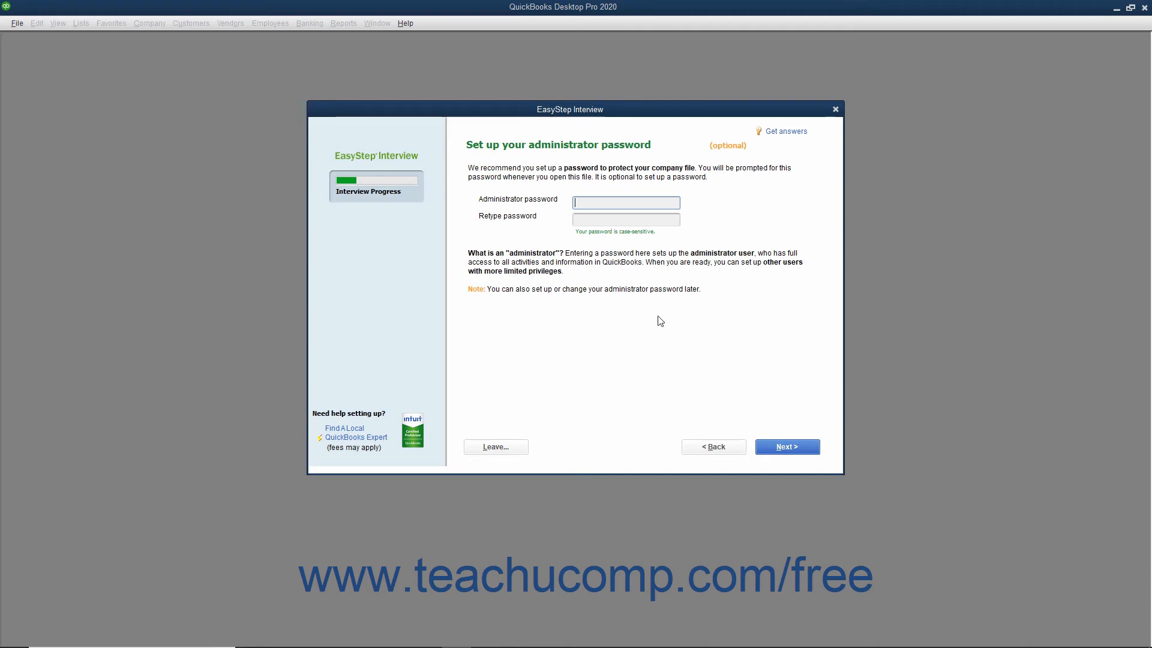
Set the administrator password for the company file, entering it in both password fields, and continue
text(*******)
key(Tab)
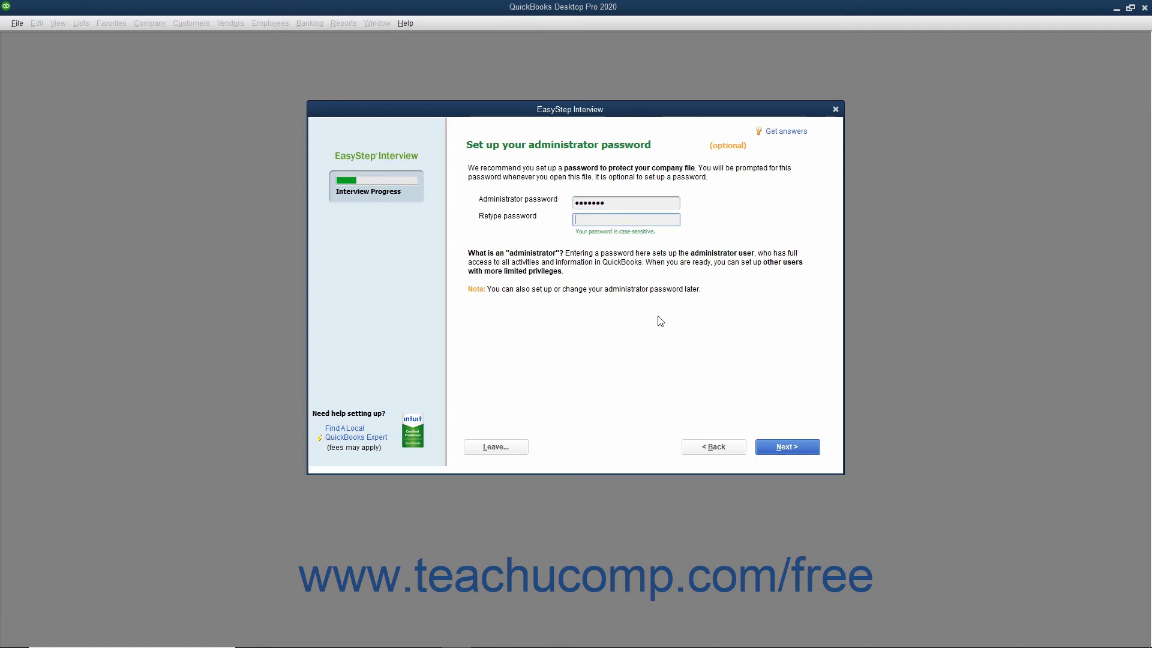
text(*******)
click(773, 451)
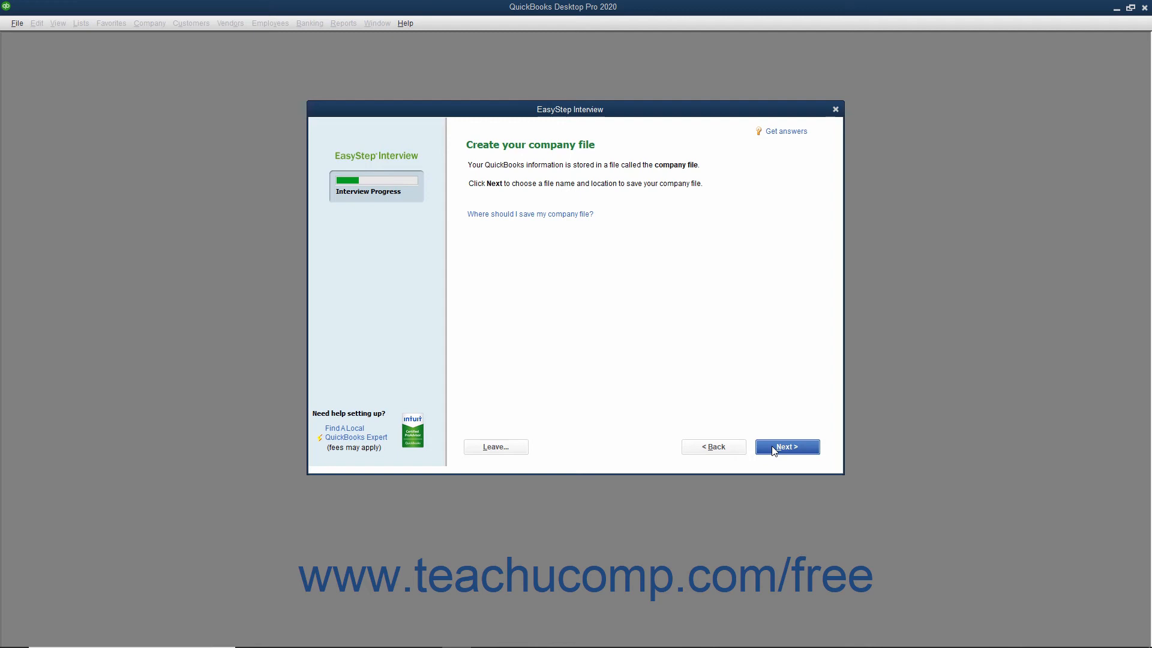
Save the company file as Brown & Associates, P.C..QBW in the QuickBooks 2020 folder and continue to the business customization questions
click(774, 449)
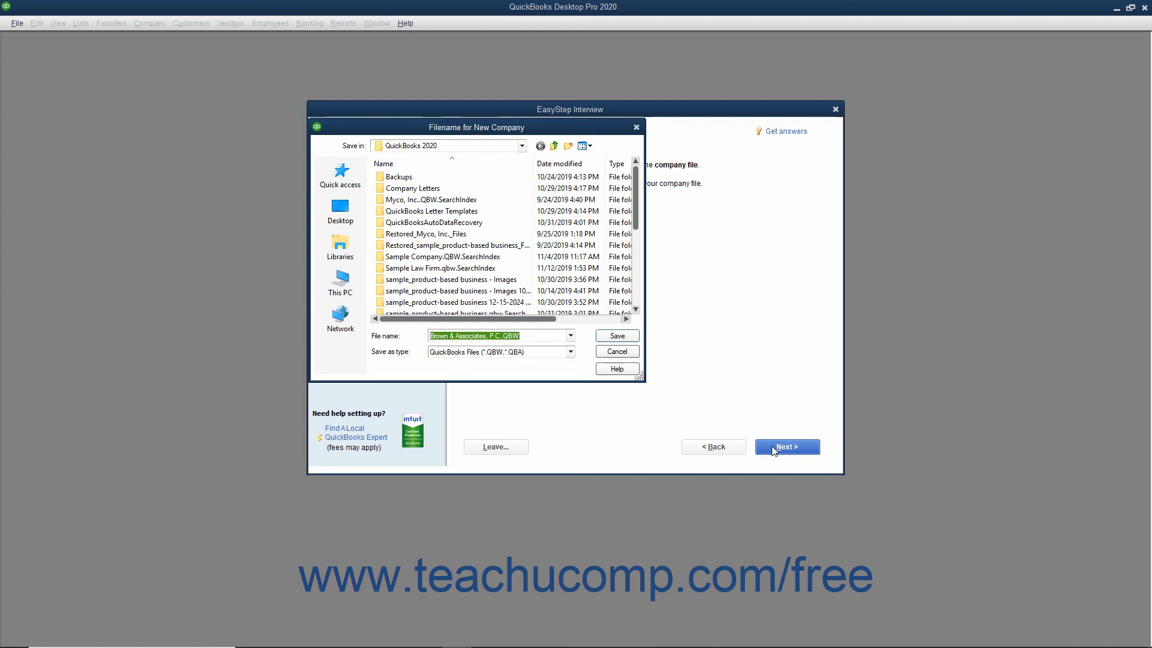
click(534, 334)
click(618, 340)
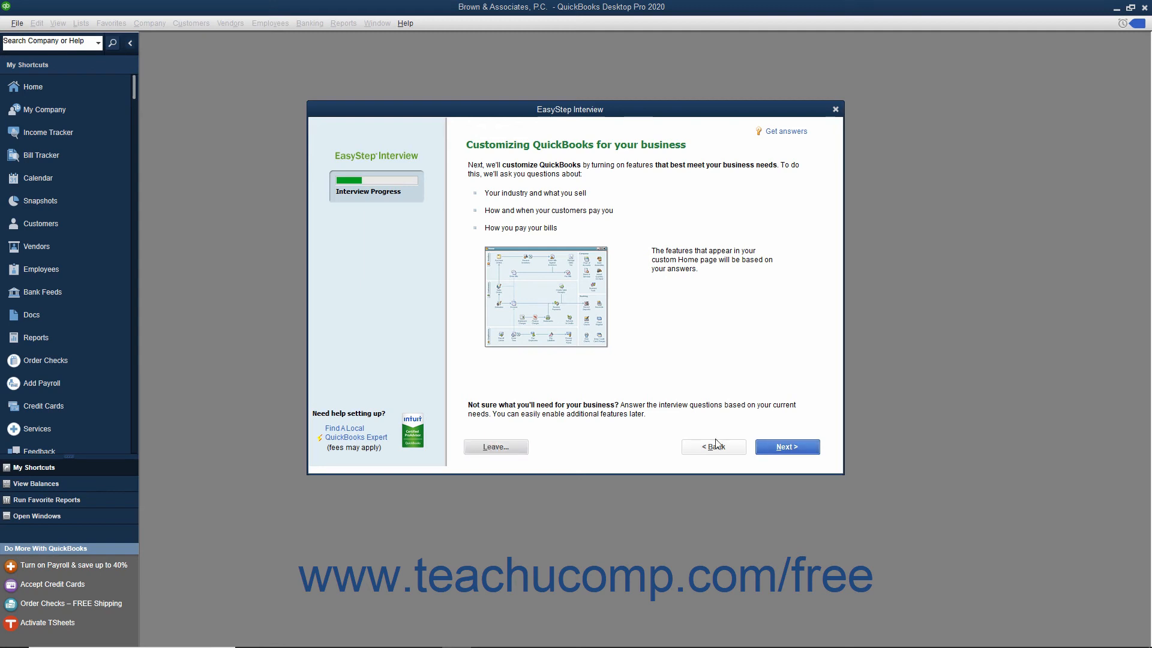
click(764, 451)
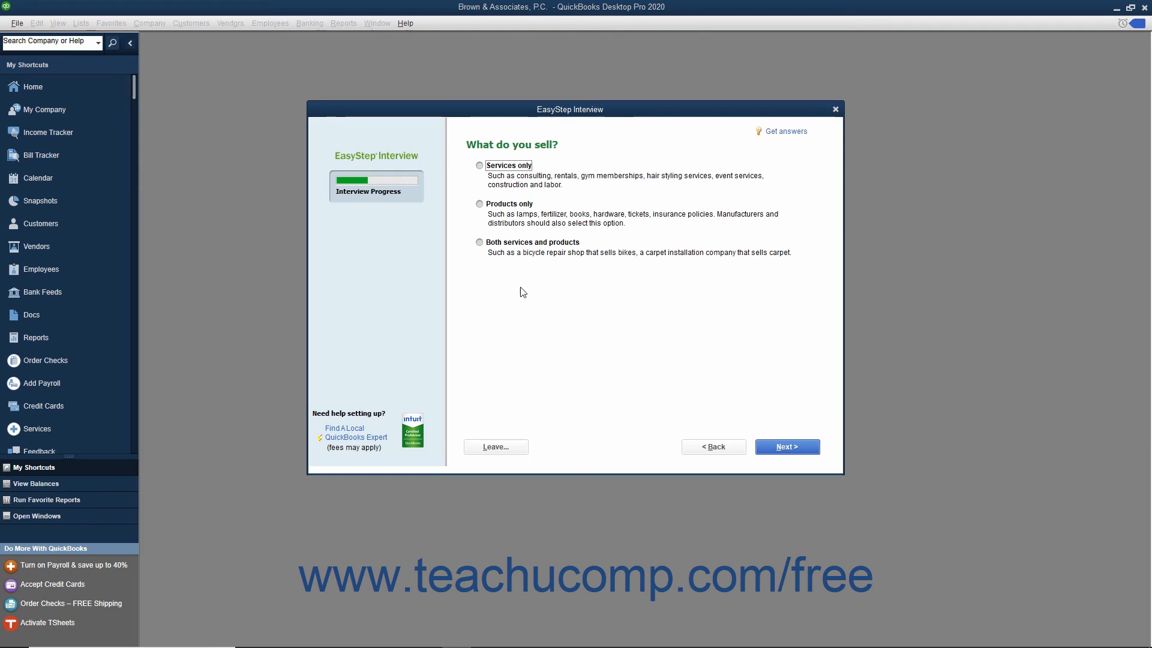
Specify that the company sells services only and does not charge sales tax, and proceed to the billing statements question
click(479, 166)
click(767, 447)
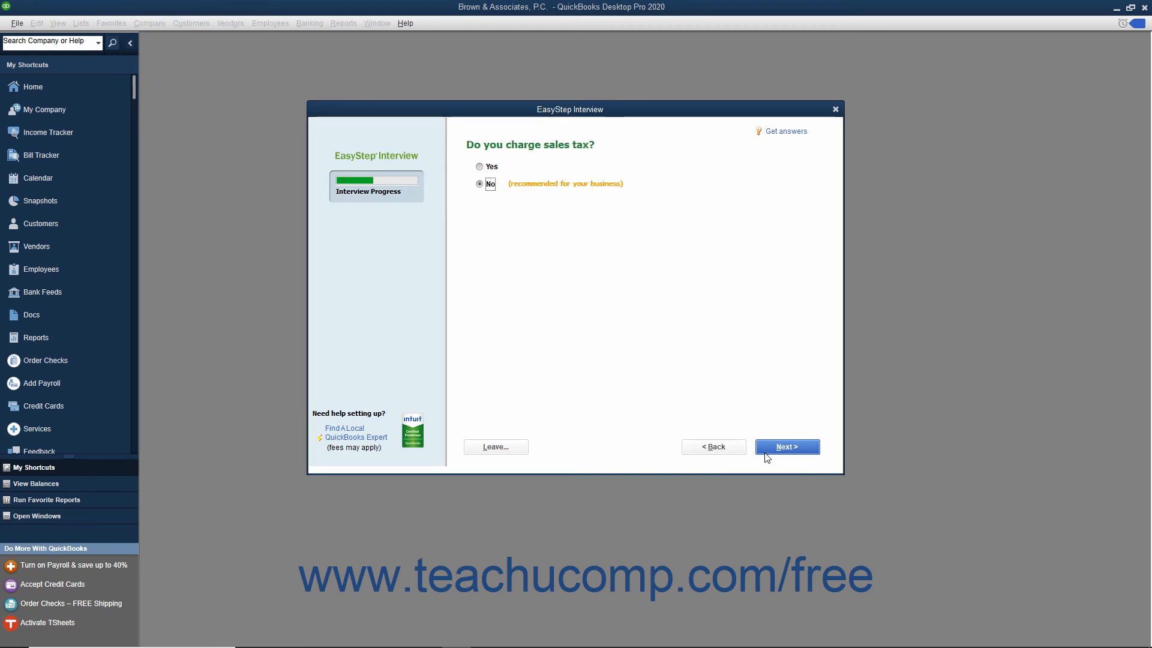
click(766, 455)
click(766, 454)
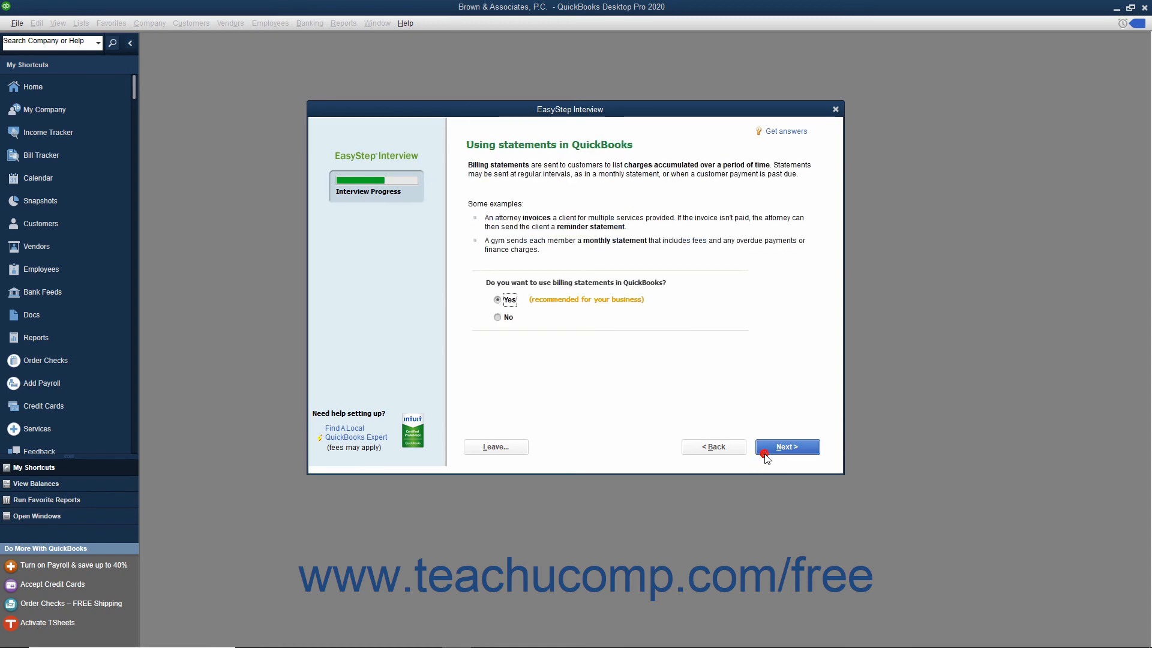
Choose Yes for using invoices, and keep the Yes answers for billing statements, bill tracking and time tracking
click(766, 456)
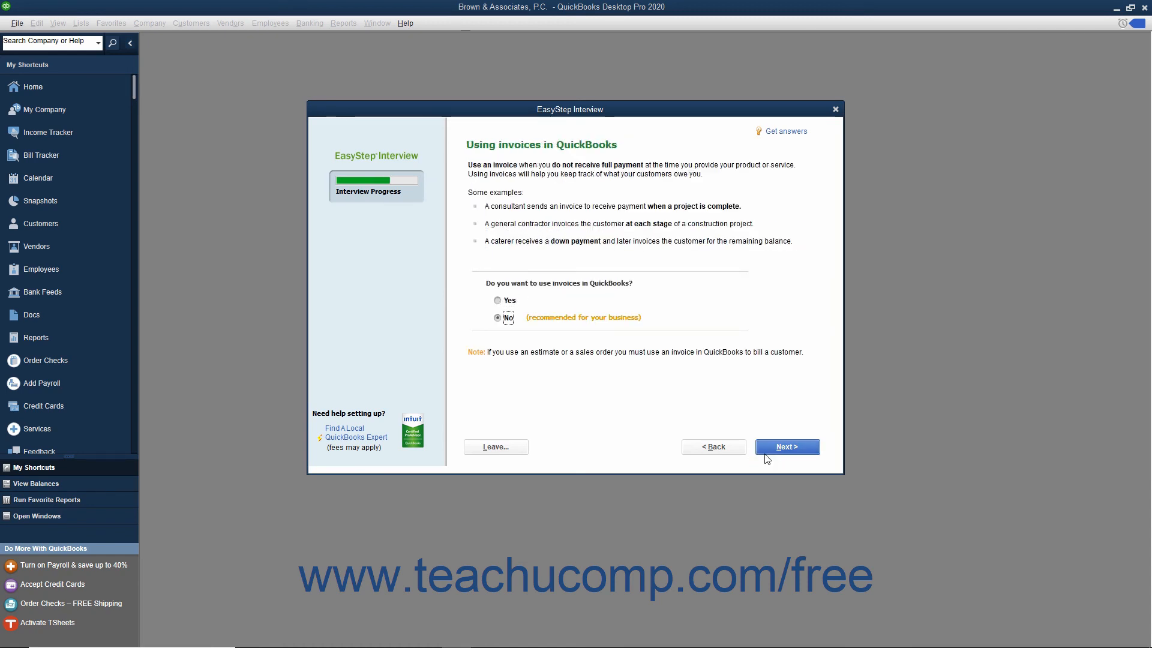
click(498, 300)
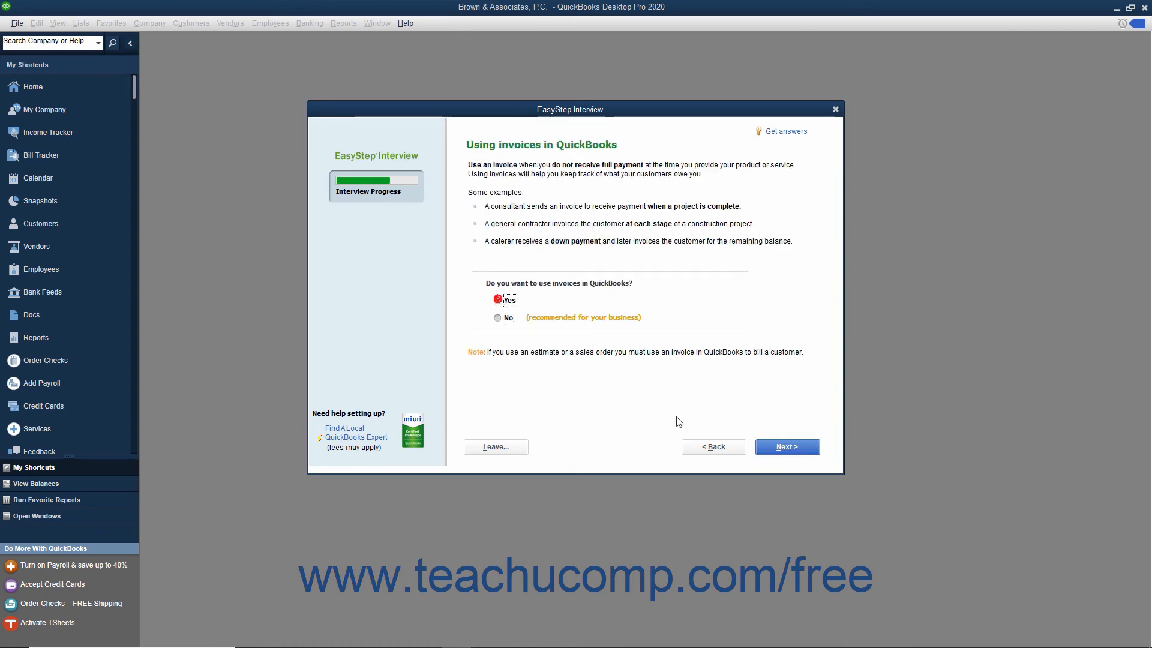
click(766, 453)
click(775, 446)
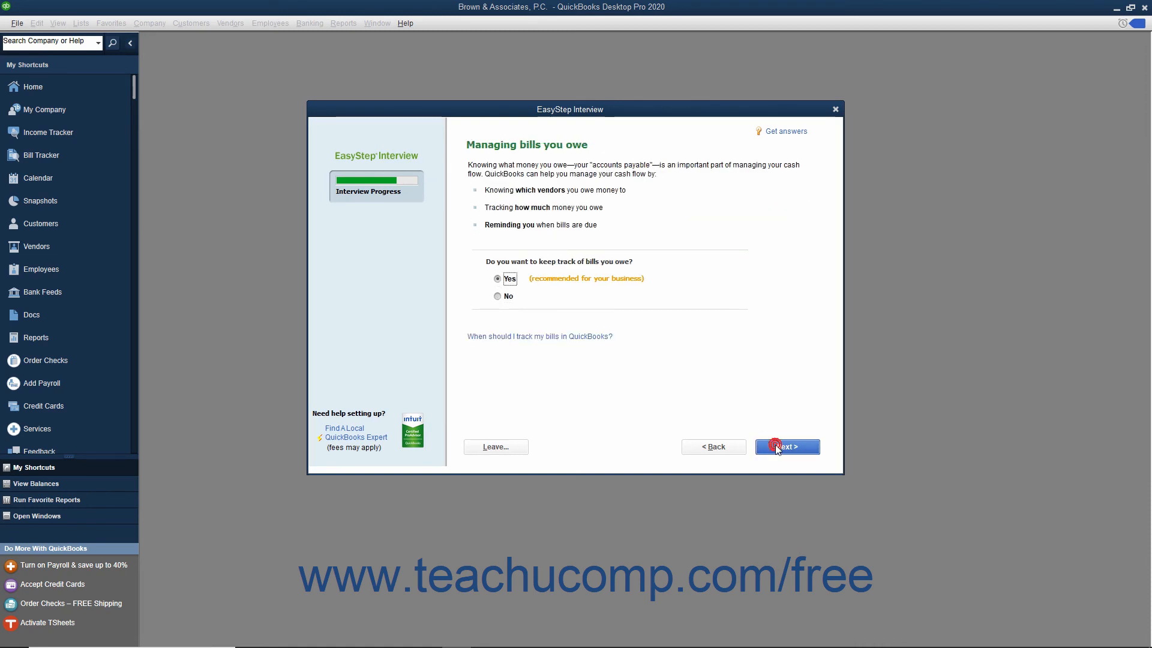
click(776, 446)
click(776, 447)
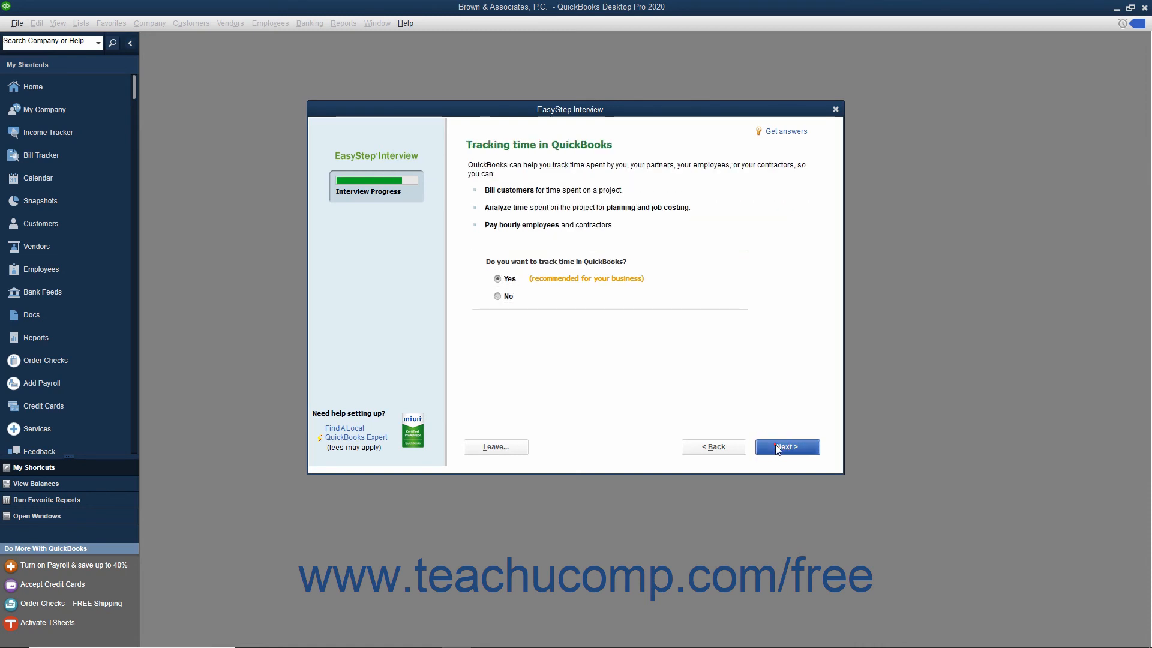
Indicate that the company has W-2 employees and continue to the chart of accounts introduction
click(478, 167)
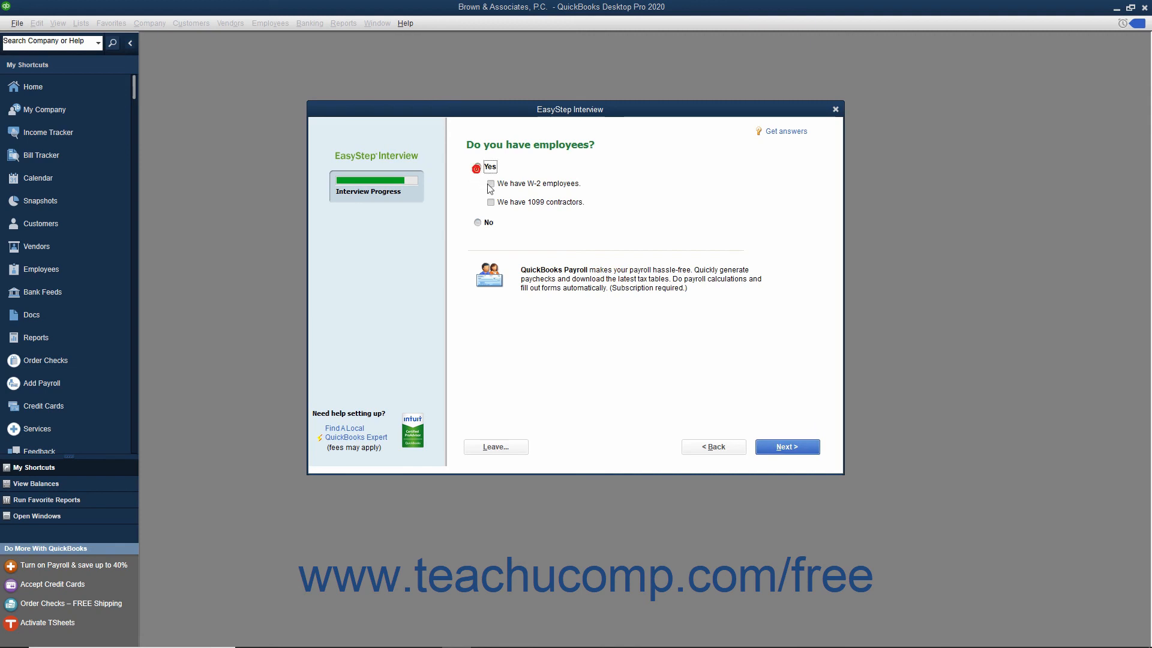
click(490, 184)
click(771, 446)
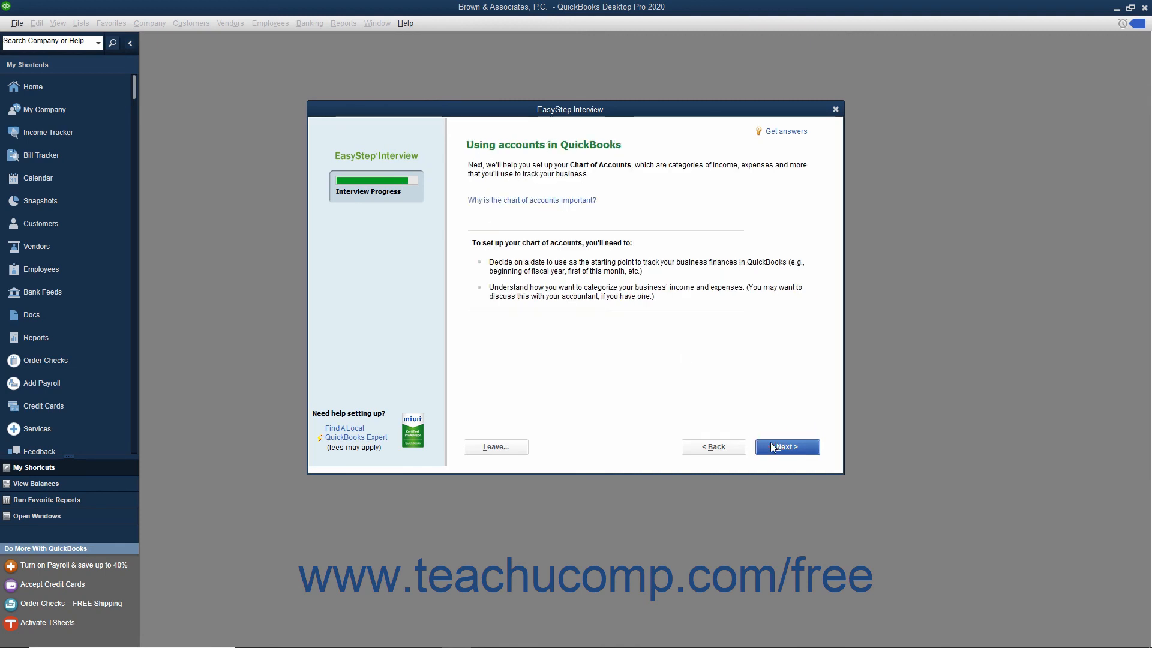
Set the start date for tracking finances to the beginning of this fiscal year, 01/01/2019, and continue to the account review
click(772, 447)
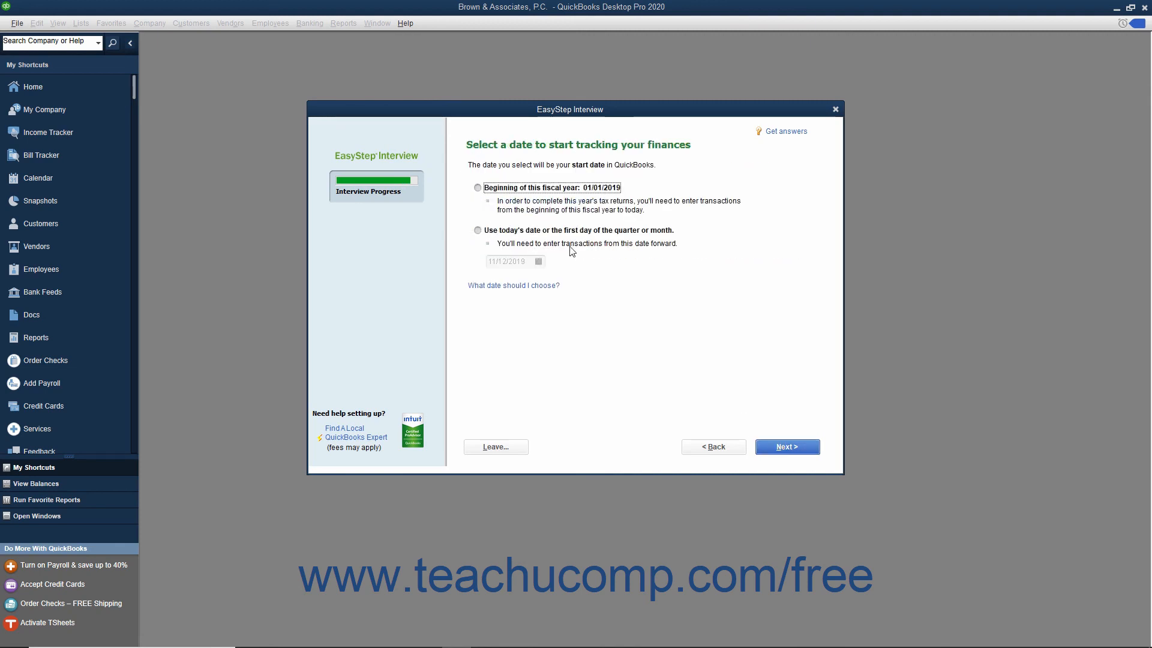
click(486, 189)
click(781, 448)
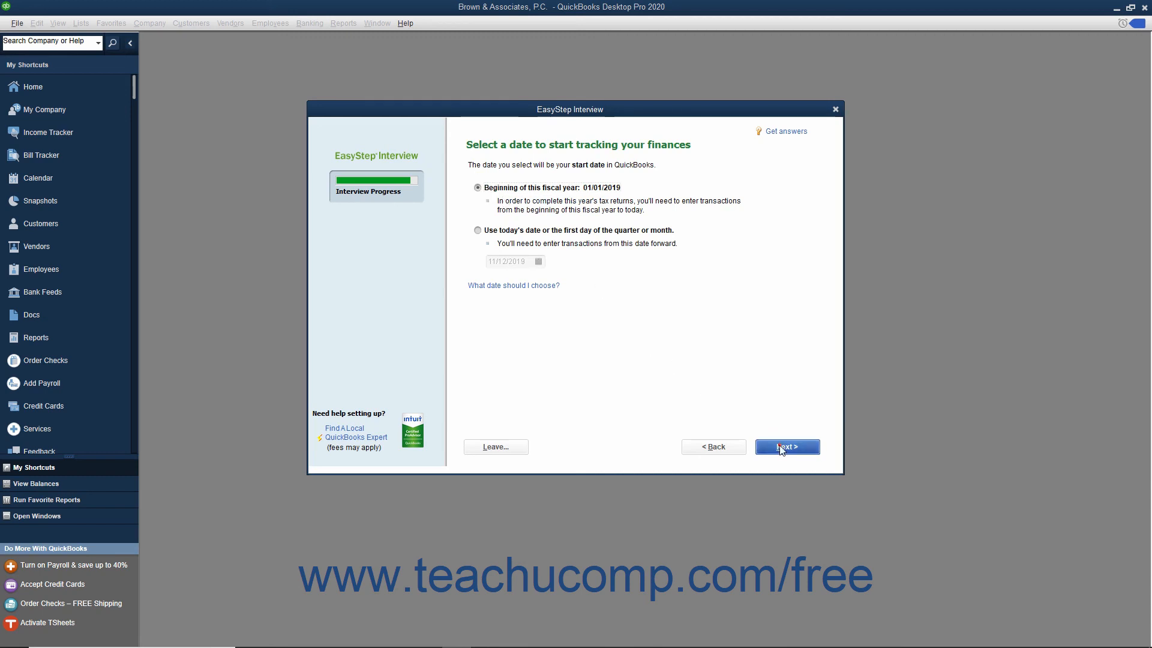
Include the Administrative Fees, Settlement Income, Merchant Account Fees, Subcontracted Legal Services, and Business Licenses and Permits accounts
click(475, 229)
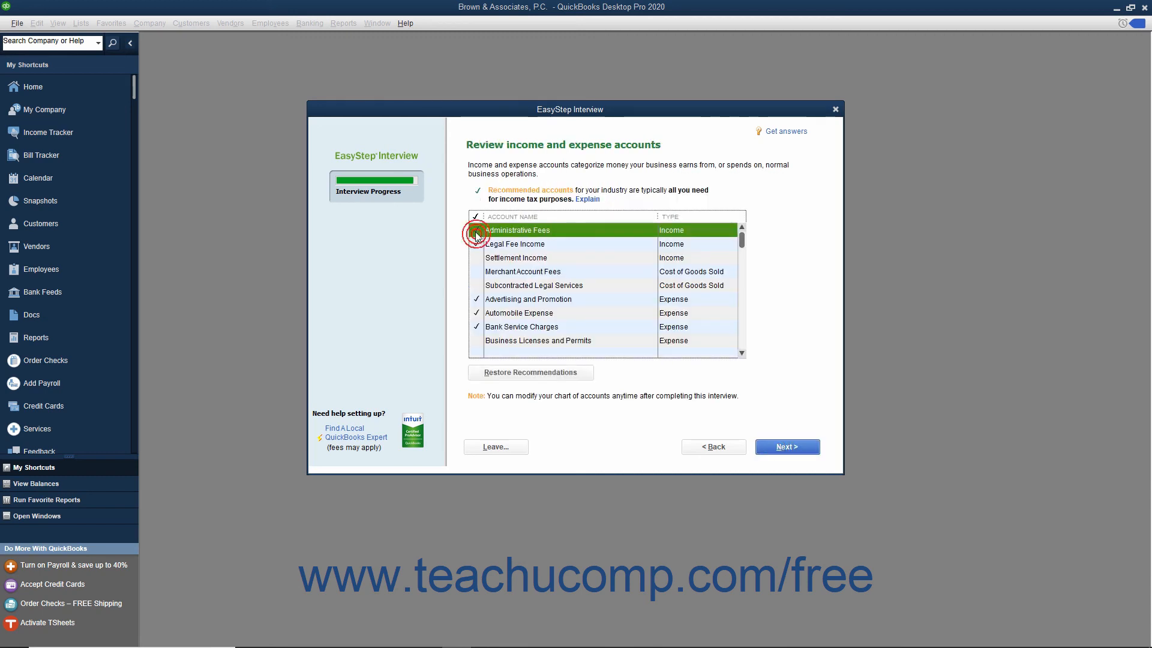
click(476, 257)
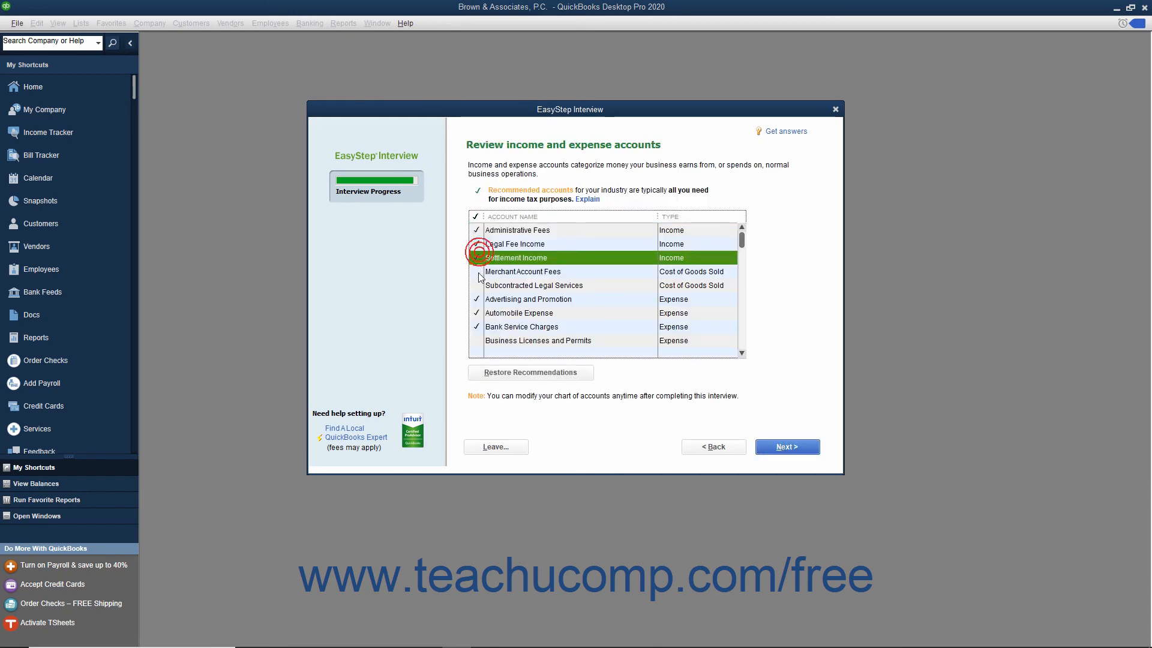
click(476, 272)
click(477, 285)
click(476, 341)
Add the Charitable Contributions and Equipment Rental expense accounts to the chart of accounts
scroll(476, 340, down, 2)
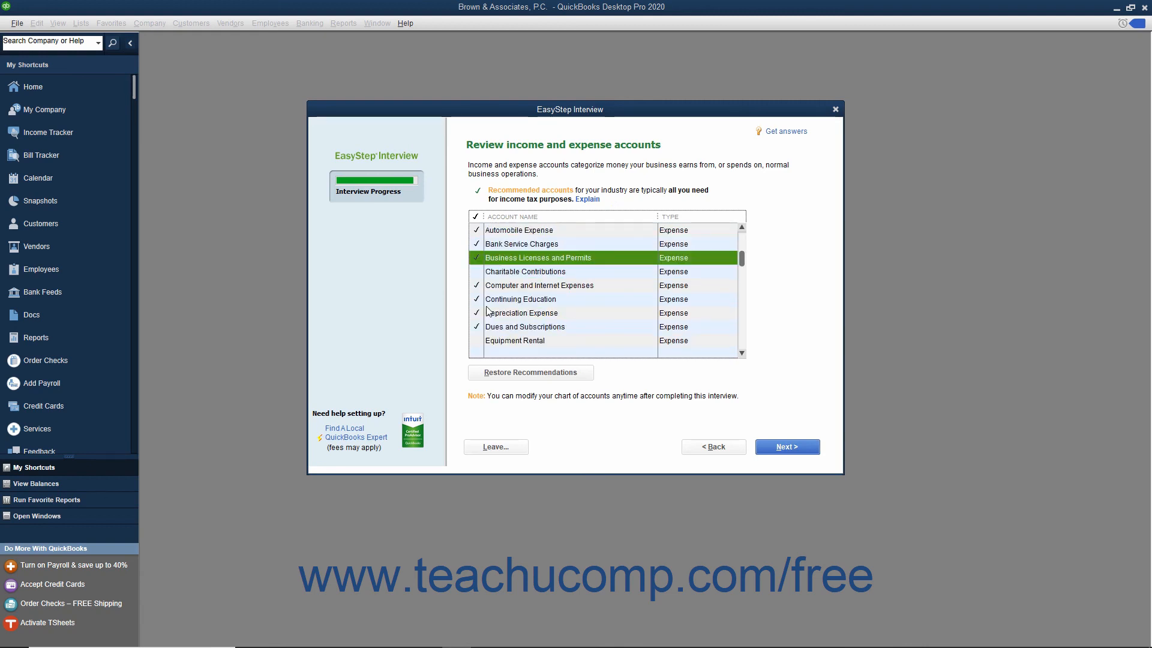
click(476, 271)
click(475, 340)
Include the insurance subaccounts General Liability Insurance, Health Insurance, Life and Disability Insurance, Professional Liability and Worker's Compensation
scroll(476, 336, down, 2)
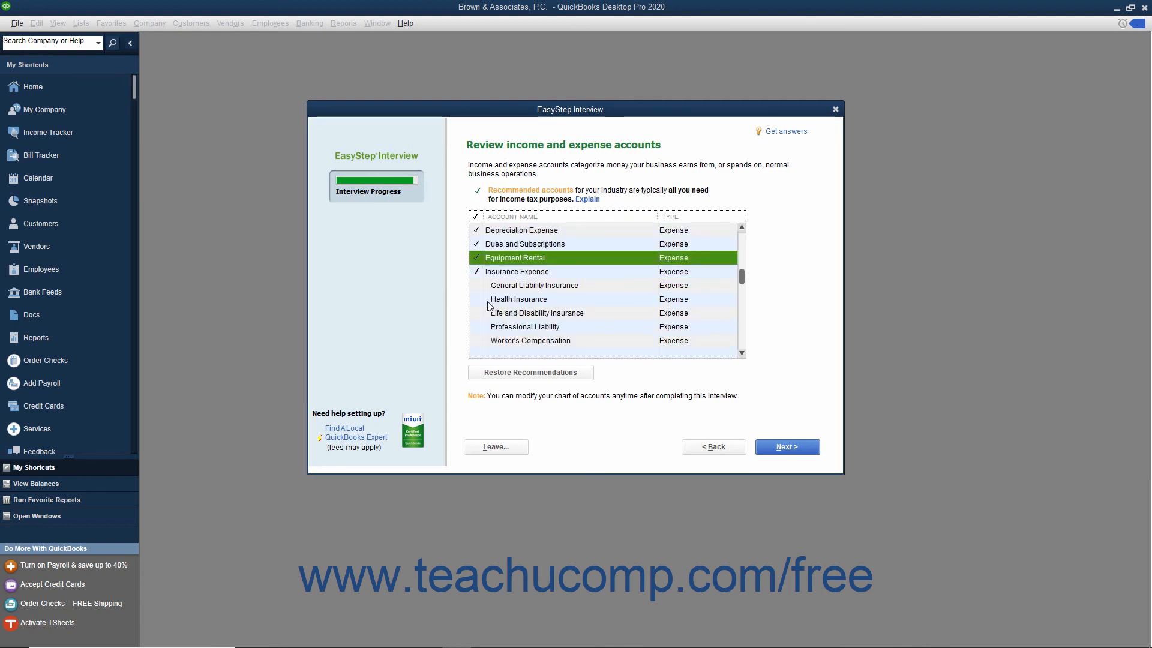
click(476, 285)
click(476, 299)
click(476, 312)
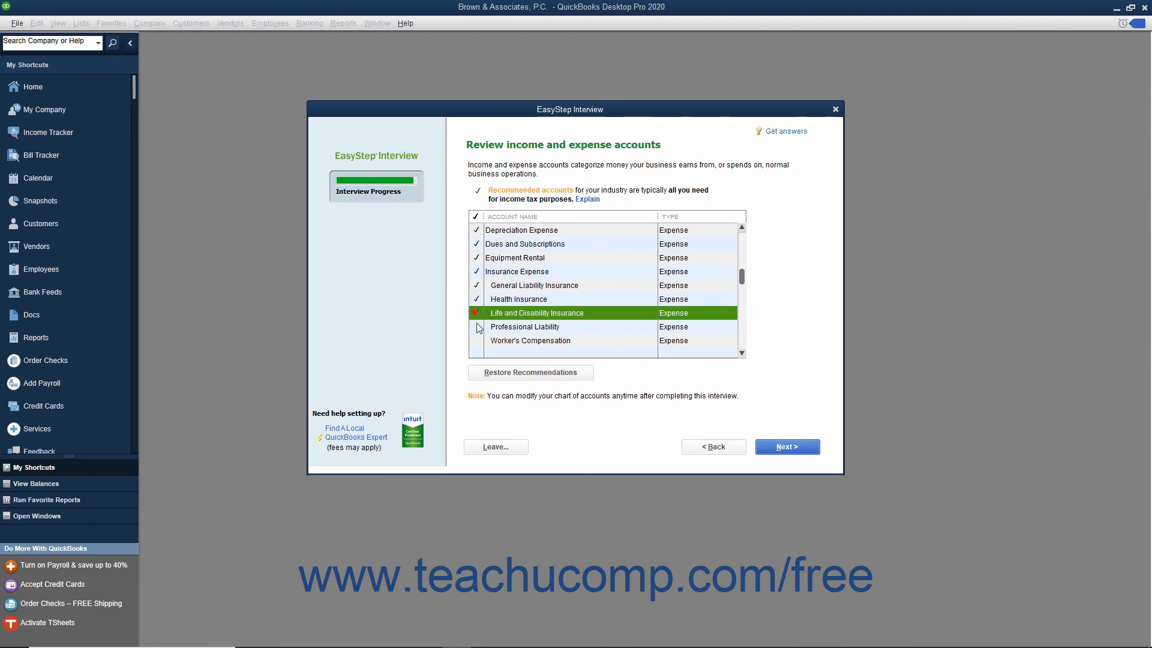
click(477, 325)
click(477, 341)
Include the Legal Fees, Miscellaneous Expense, and Printing and Reproduction expense accounts
scroll(478, 336, down, 2)
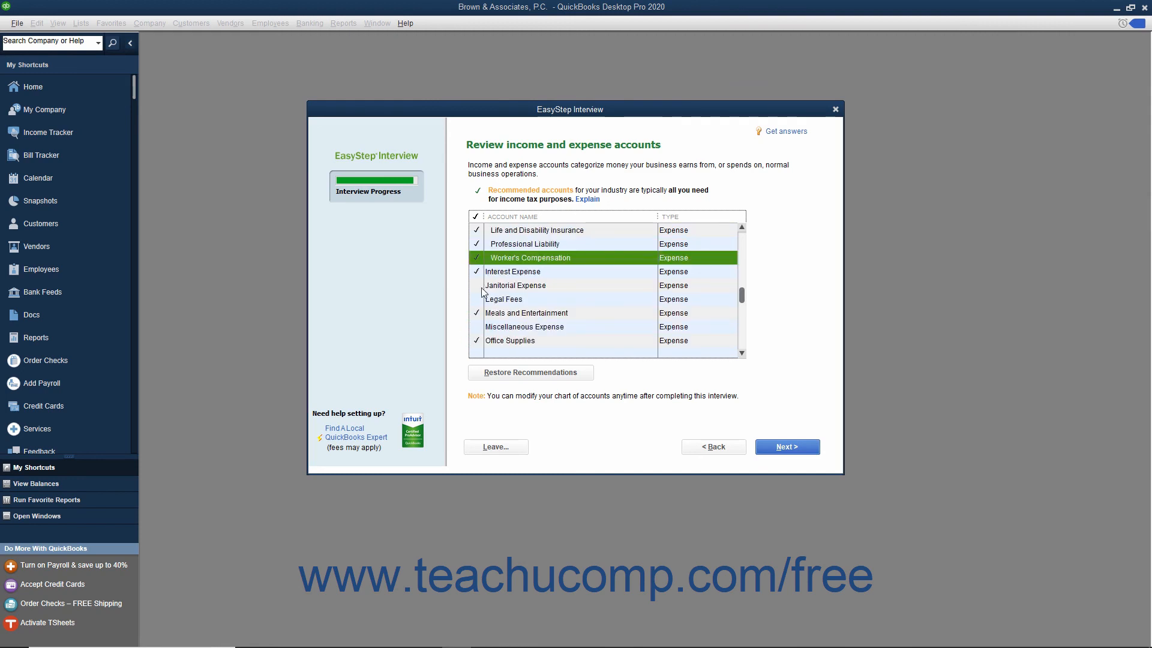
click(476, 298)
click(477, 326)
scroll(478, 326, down, 2)
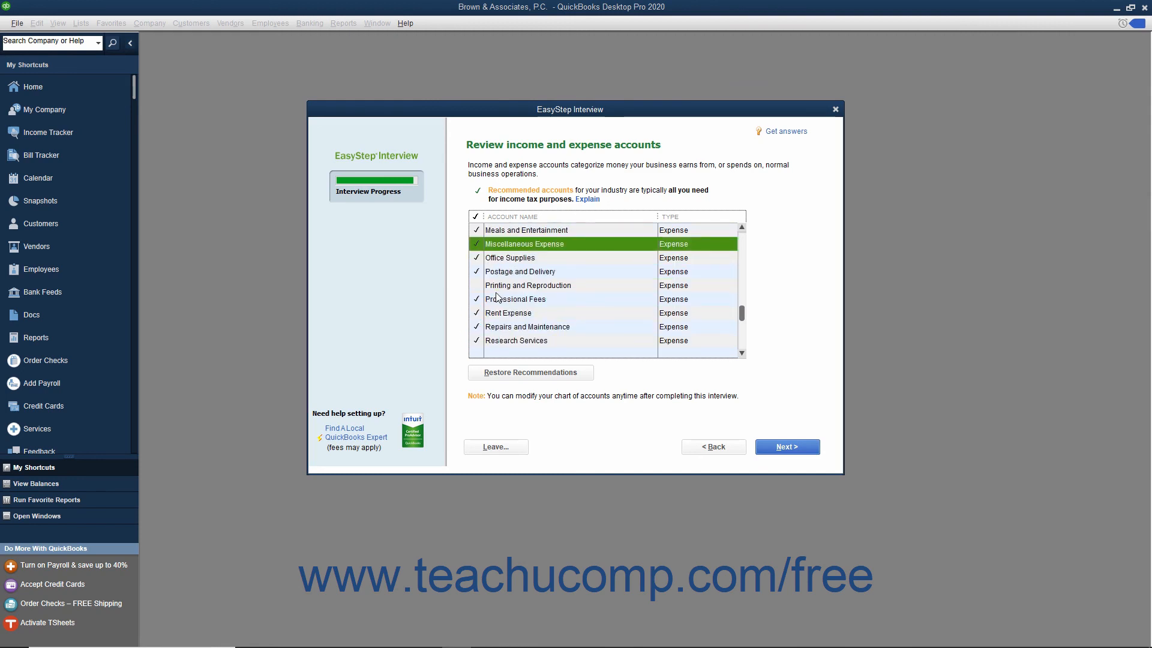
click(477, 285)
Include the Taxes - Property expense account and the Insurance Proceeds Received and Interest Income other income accounts
scroll(478, 286, down, 2)
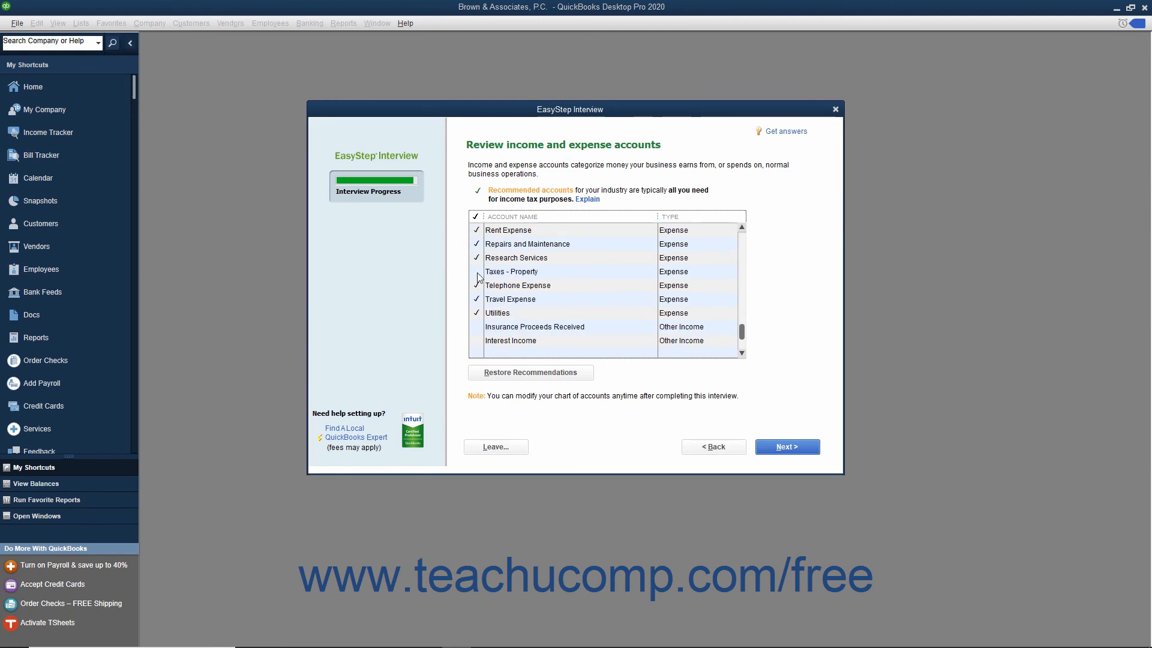
click(477, 272)
click(476, 326)
click(476, 341)
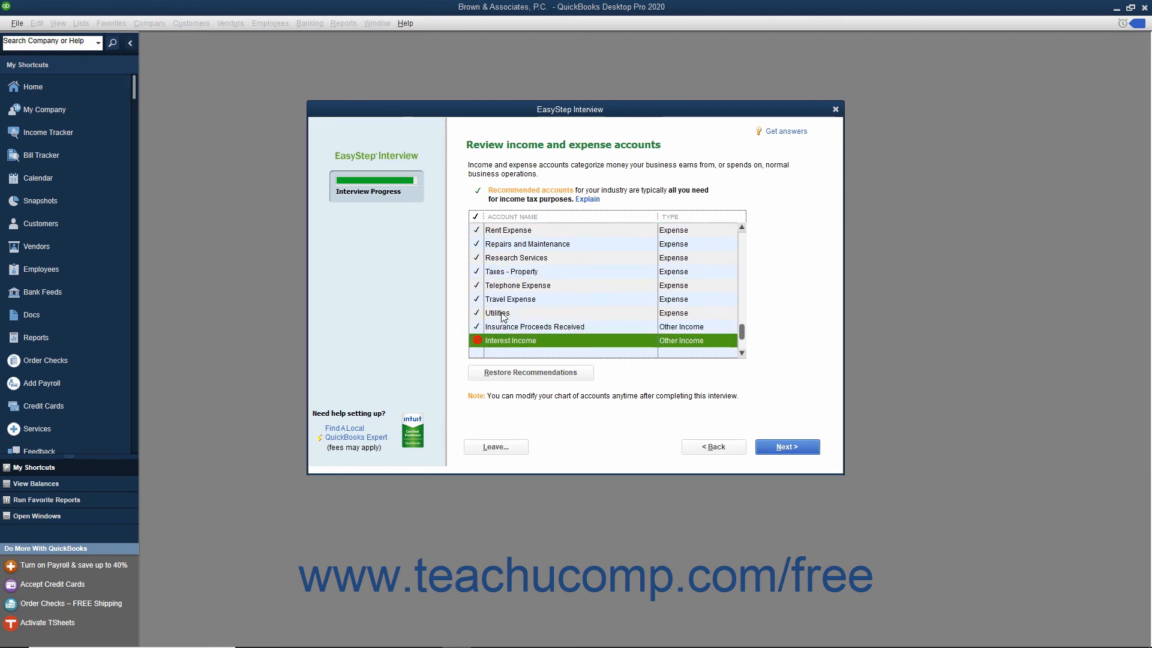
Include the Proceeds from Sale of Assets and Political Contributions accounts, and finish the income and expense account review
scroll(496, 316, down, 1)
click(476, 313)
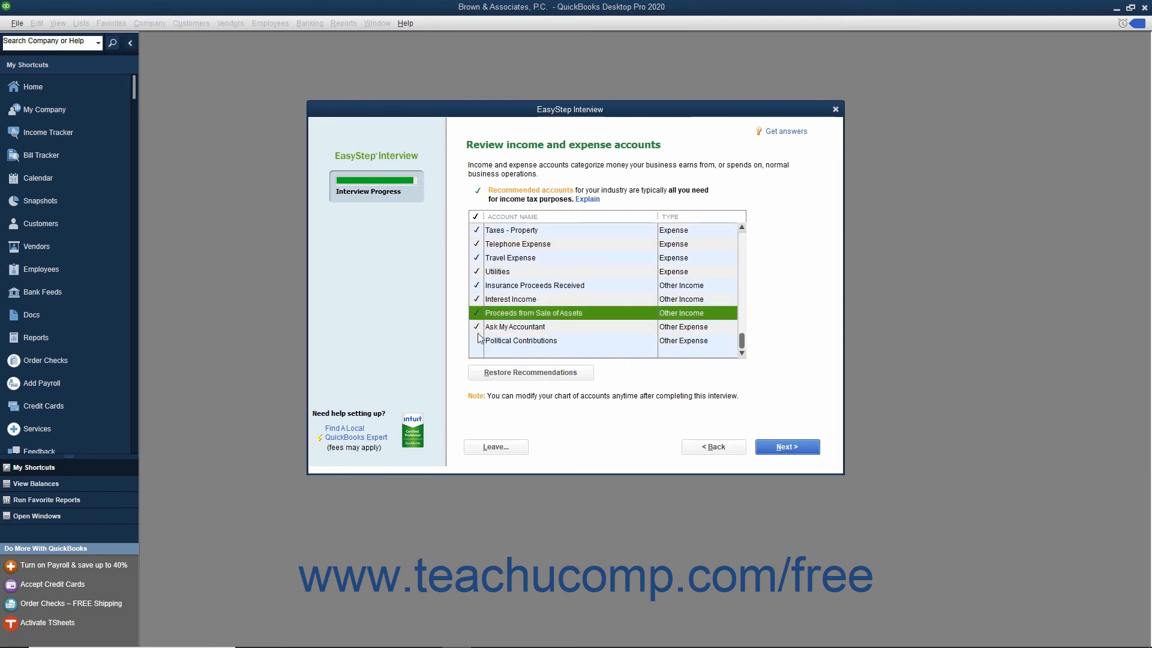
click(477, 340)
scroll(511, 288, up, 10)
click(774, 446)
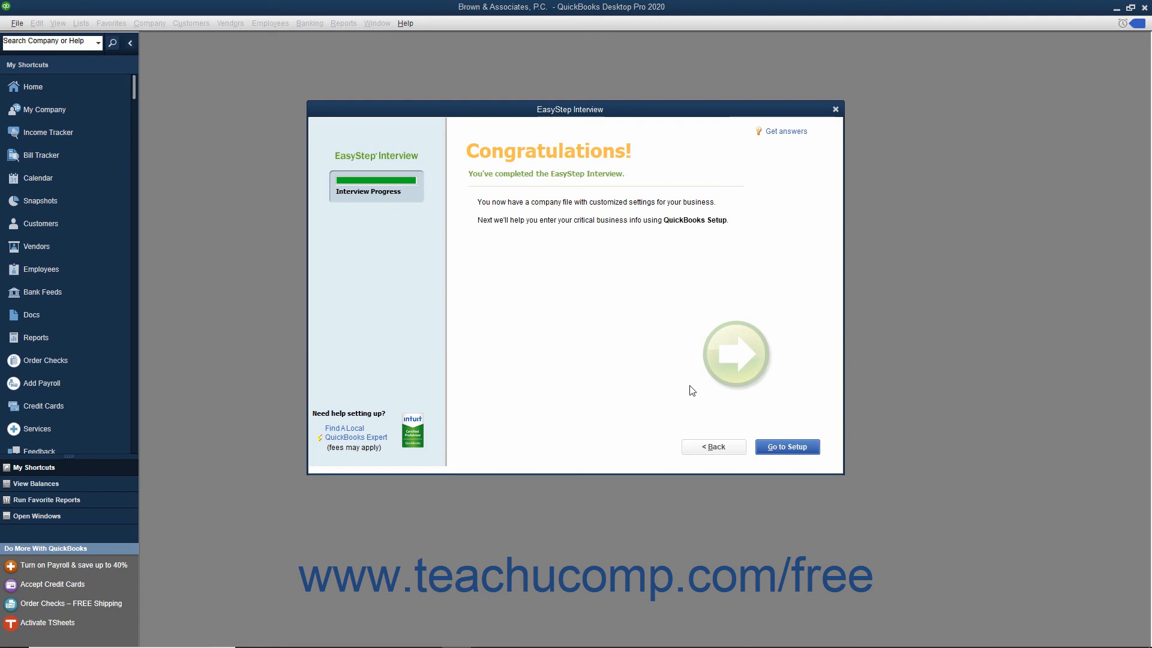
Leave the interview for QuickBooks Setup, start working without adding data, and close the New Feature Tour on the Home page
click(765, 449)
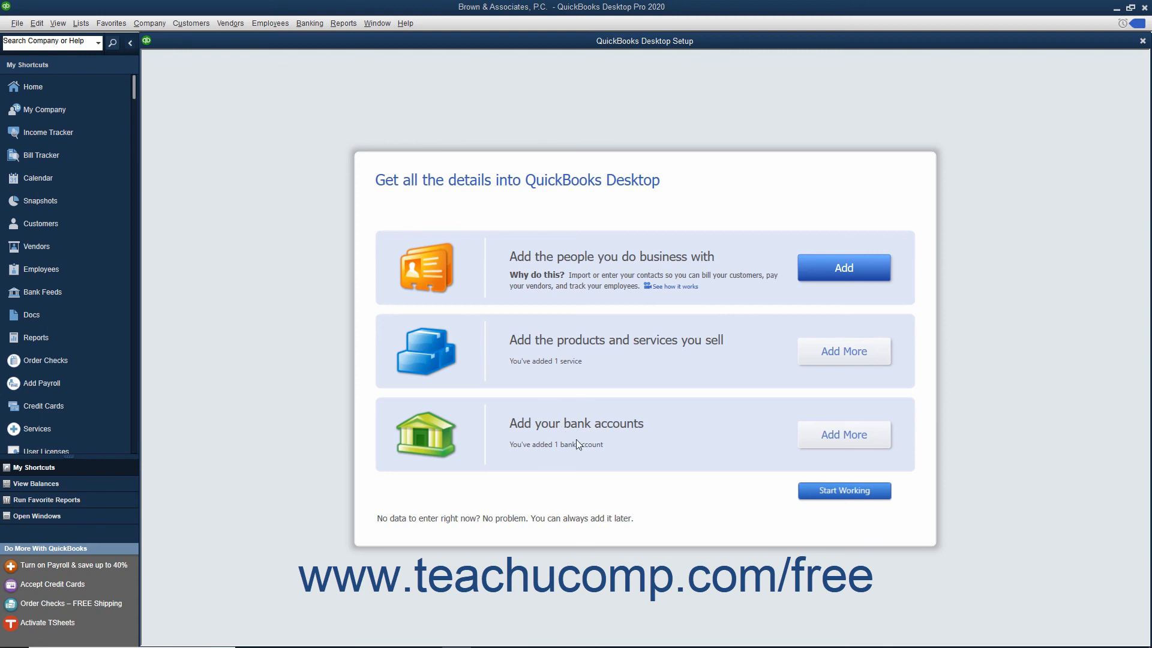
click(820, 493)
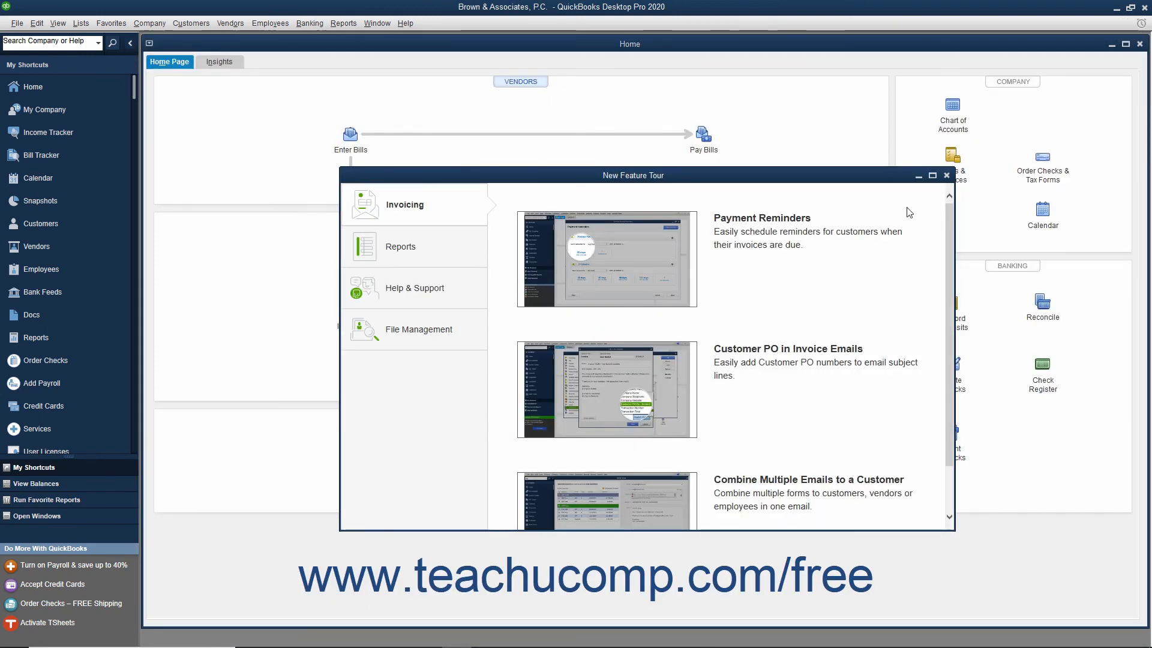
key(Escape)
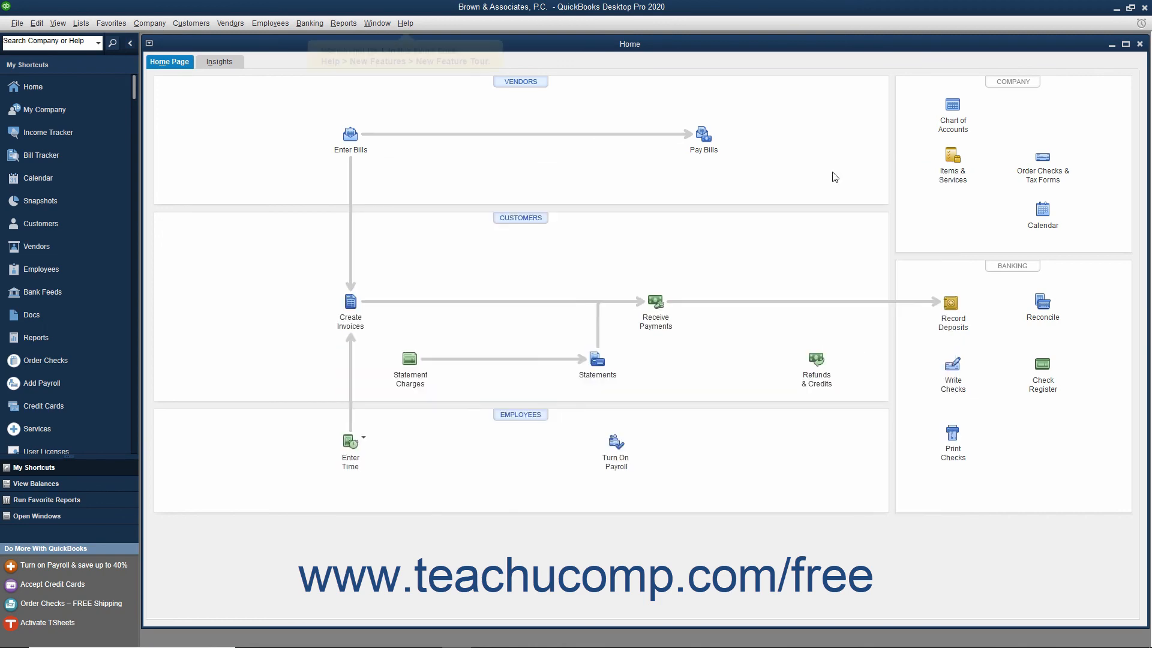